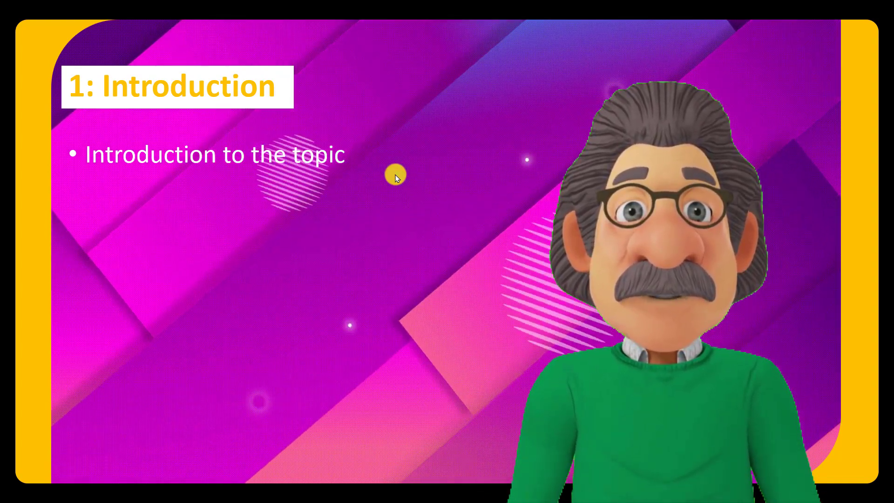
Reveal the Introduction slide's 'Importance of the topic' and presentation overview bullets
left_click(395, 176)
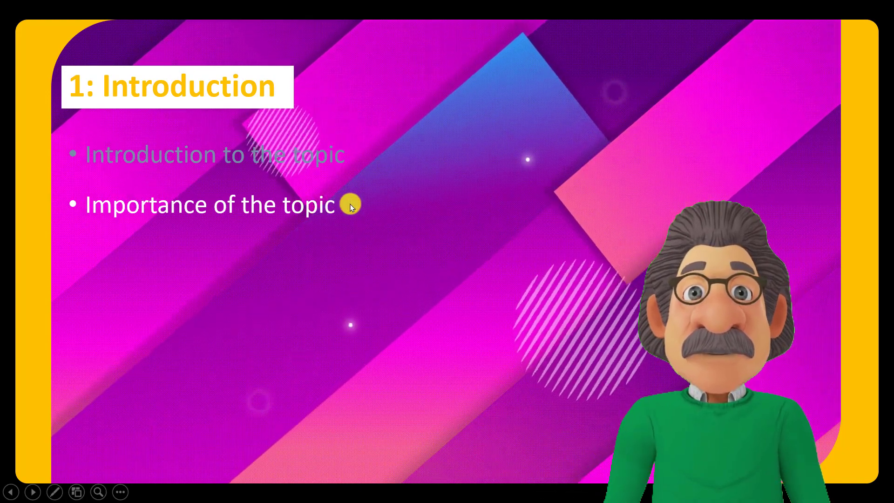
left_click(495, 223)
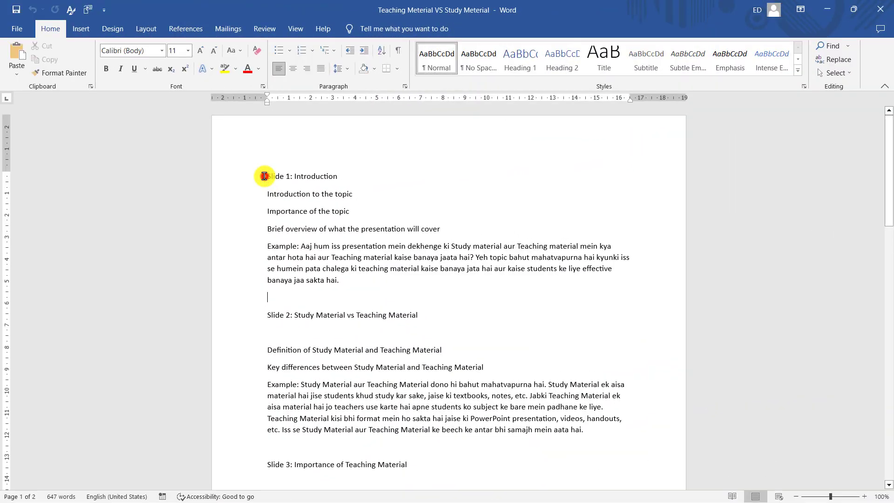
In the Word script, select the Slide 1 heading, Introduction and Importance lines, then the Example paragraph
left_click_drag(264, 175, 344, 174)
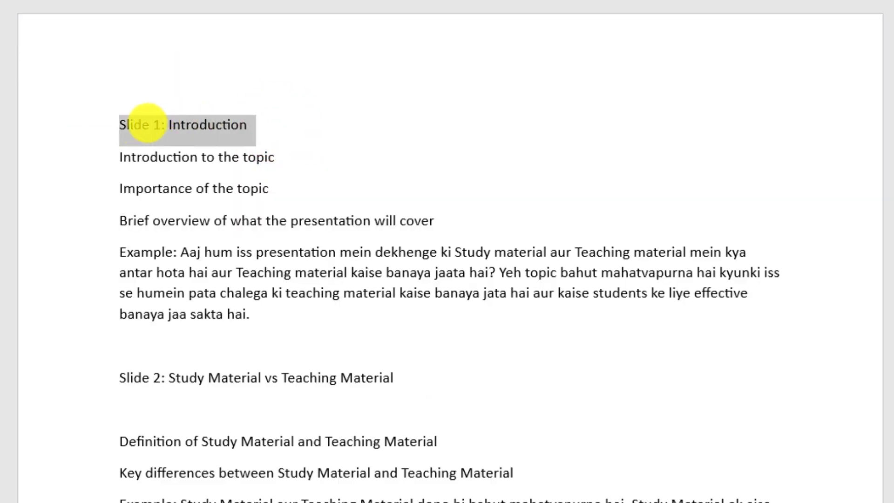
left_click_drag(76, 159, 76, 240)
right_click(112, 247)
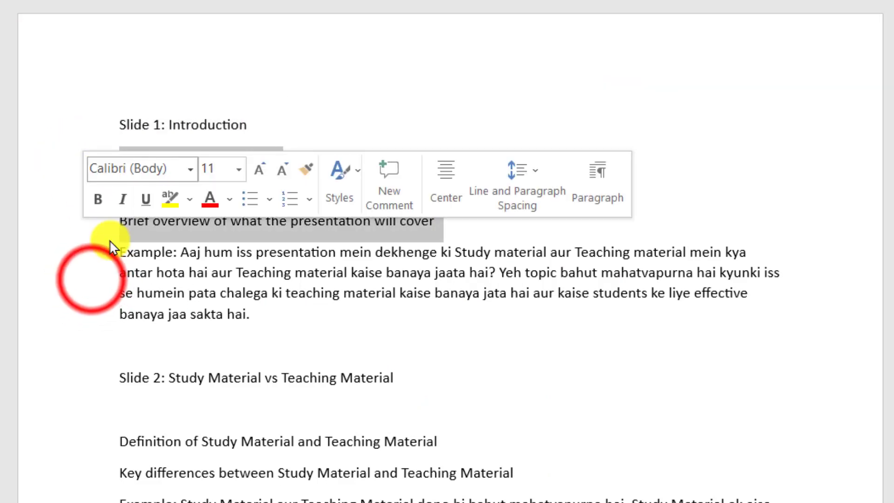
left_click(88, 275)
left_click(313, 344)
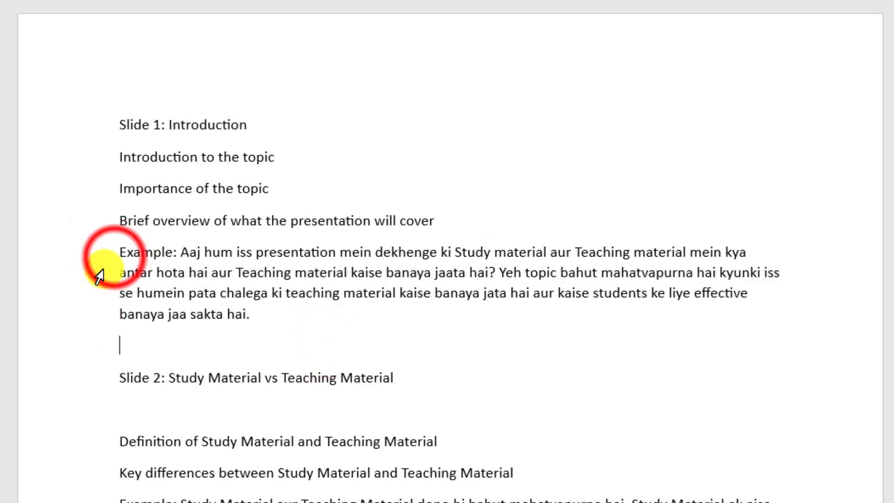
left_click_drag(113, 257, 257, 311)
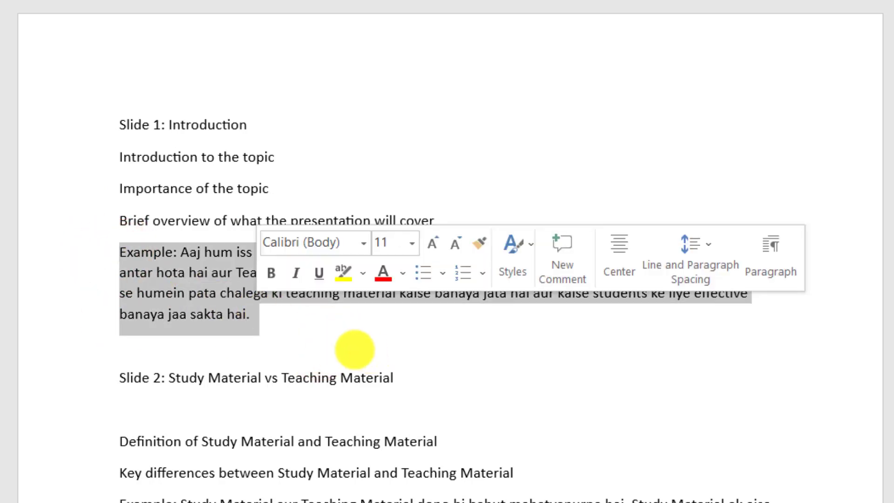
left_click(98, 252)
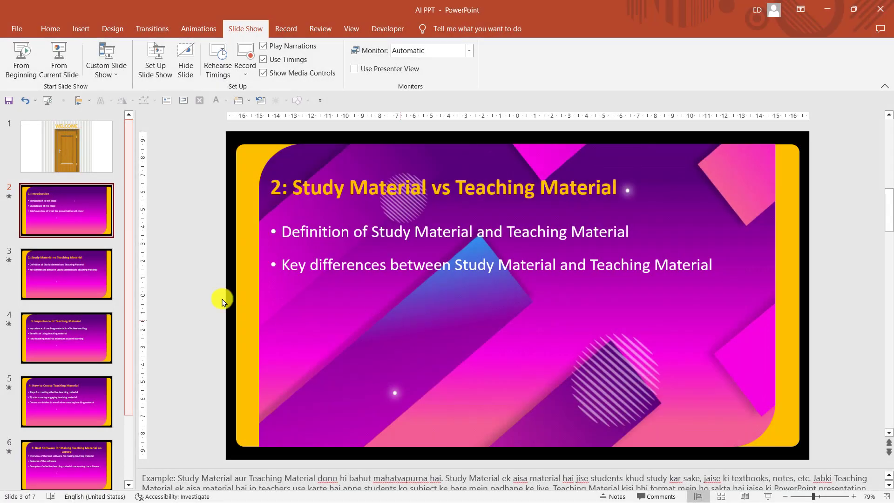
Select the 1: Introduction slide thumbnail and bring up the Slide Show options
left_click(113, 227)
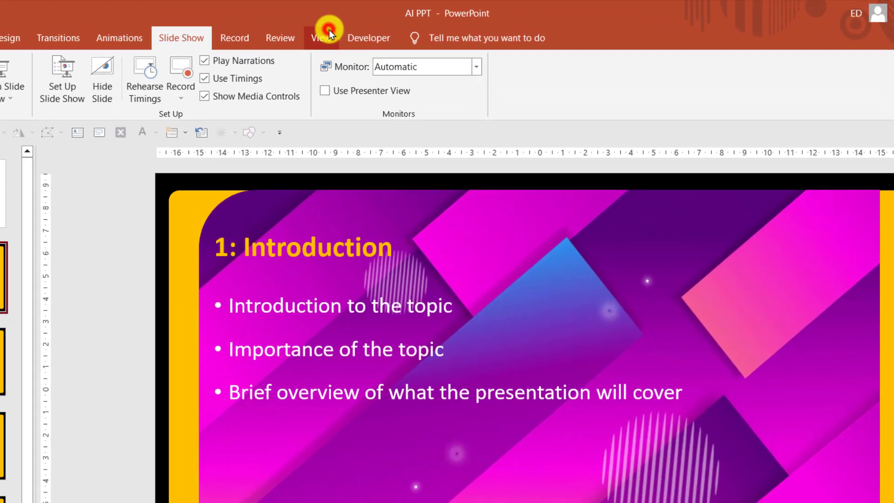
left_click(356, 27)
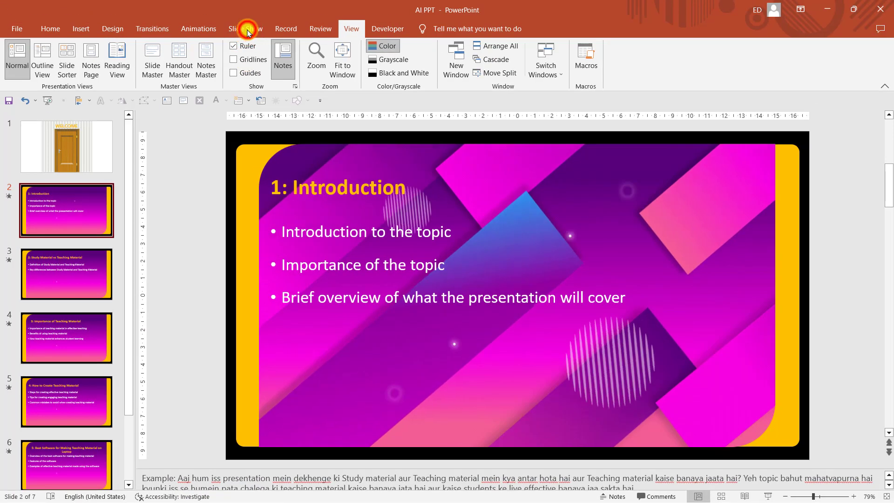
left_click(246, 29)
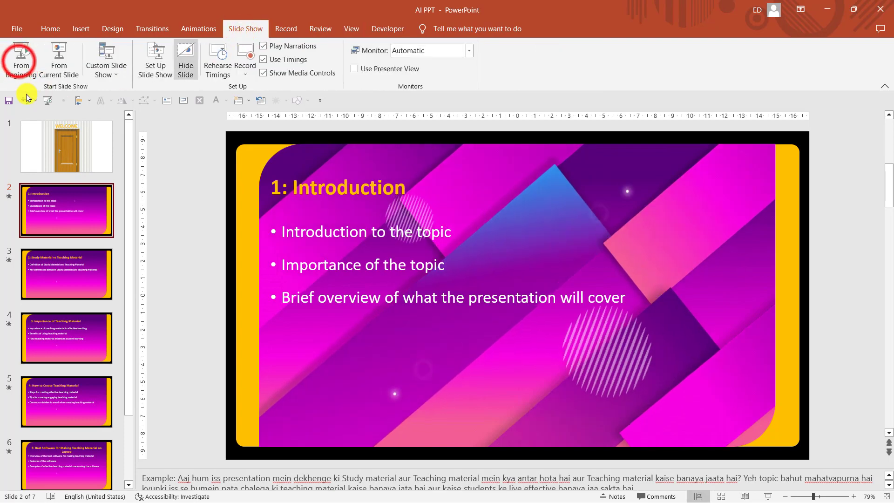
Start the show From Beginning and advance past WELCOME to the second Introduction bullet
left_click(19, 55)
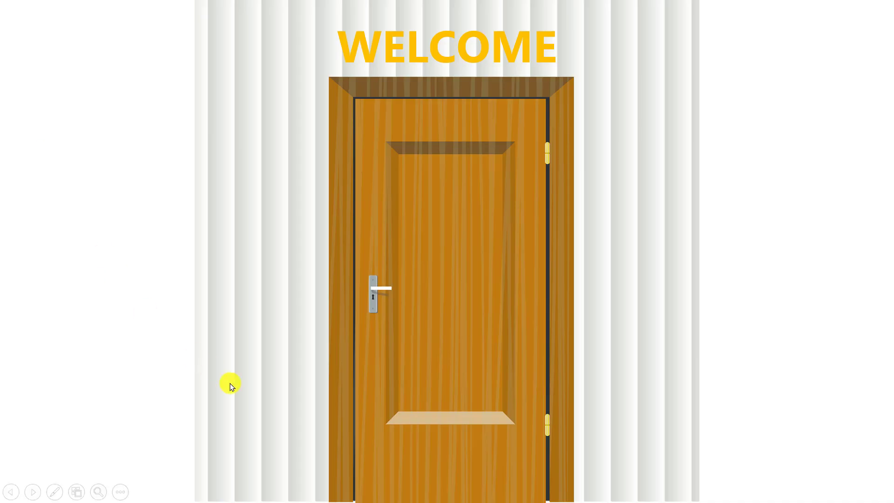
left_click(845, 290)
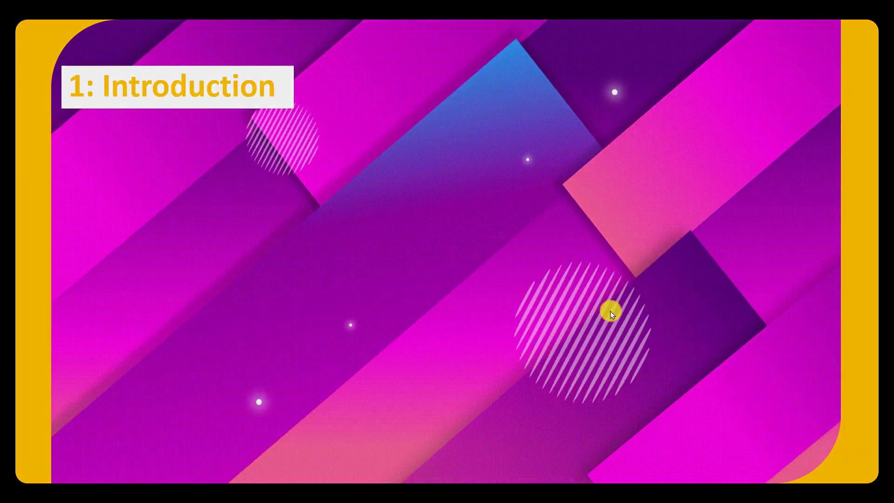
left_click(611, 313)
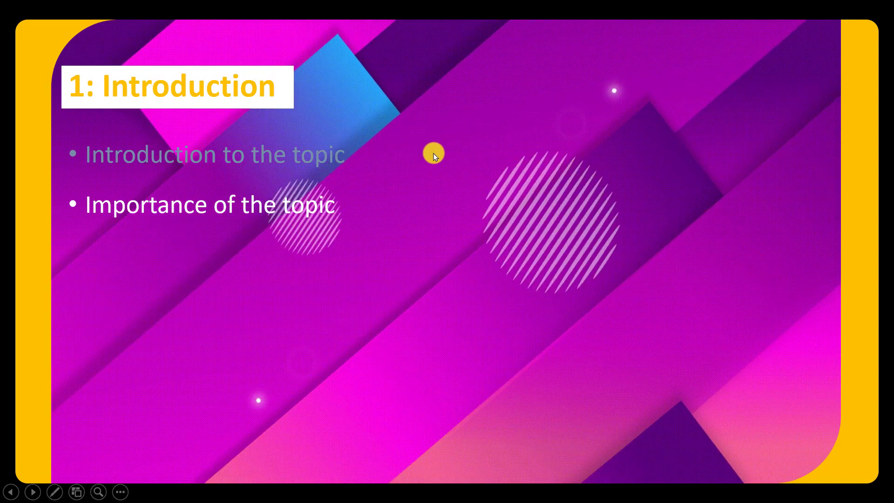
right_click(434, 156)
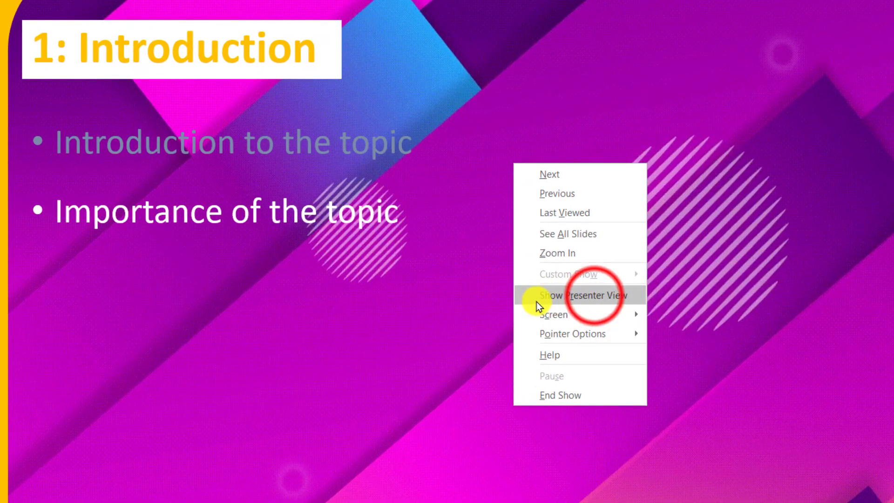
Switch to Presenter View and advance to slide 3, '2: Study Material vs Teaching Material'
left_click(594, 297)
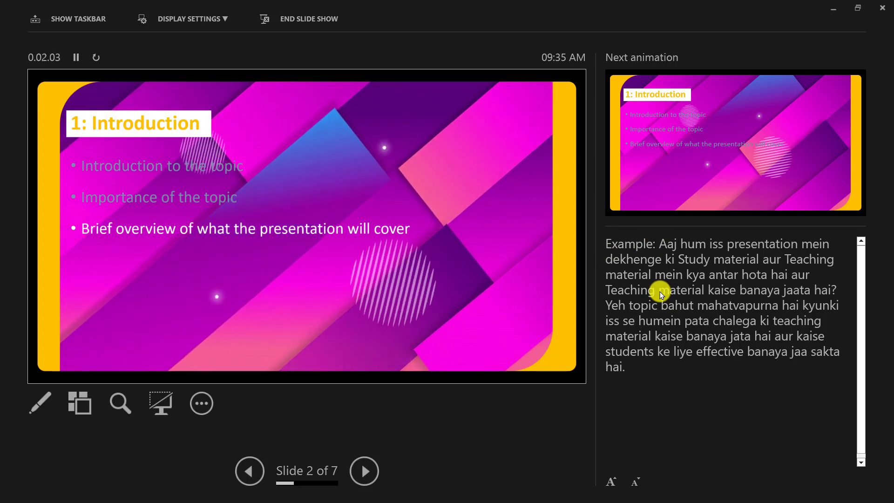
key("Right")
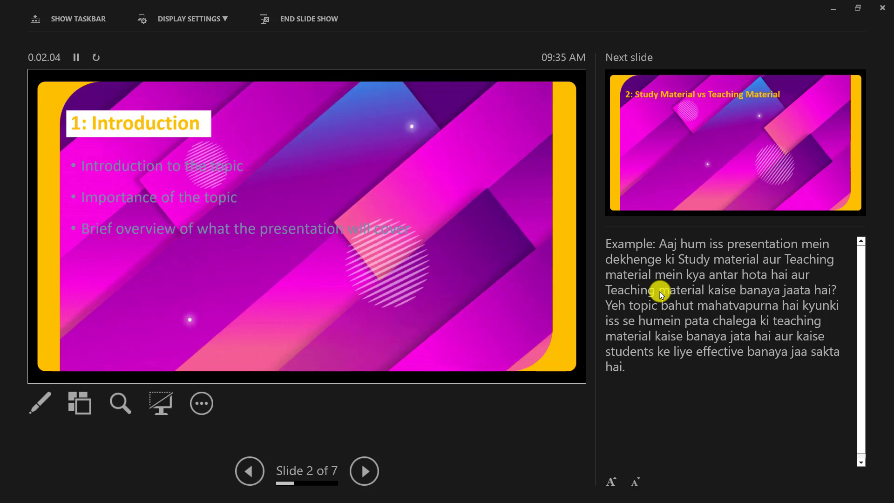
left_click(268, 154)
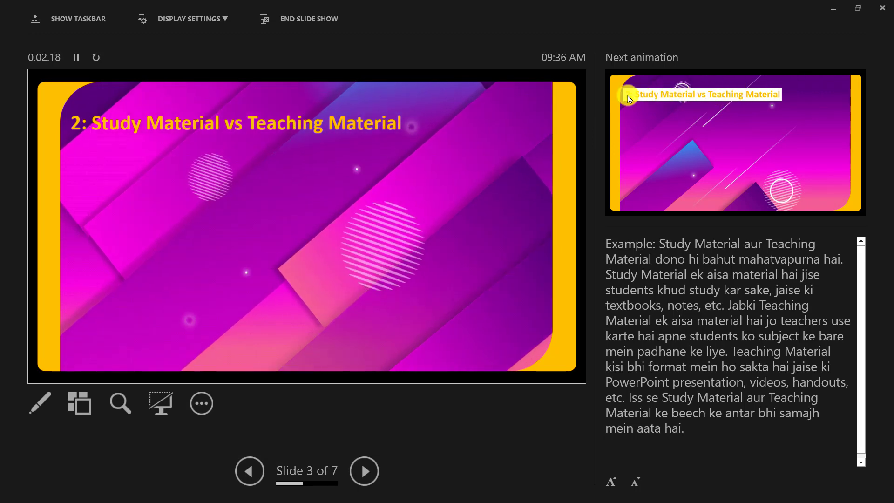
Play the title highlight, Definition and Key differences animations, then advance to slide 4
left_click(362, 233)
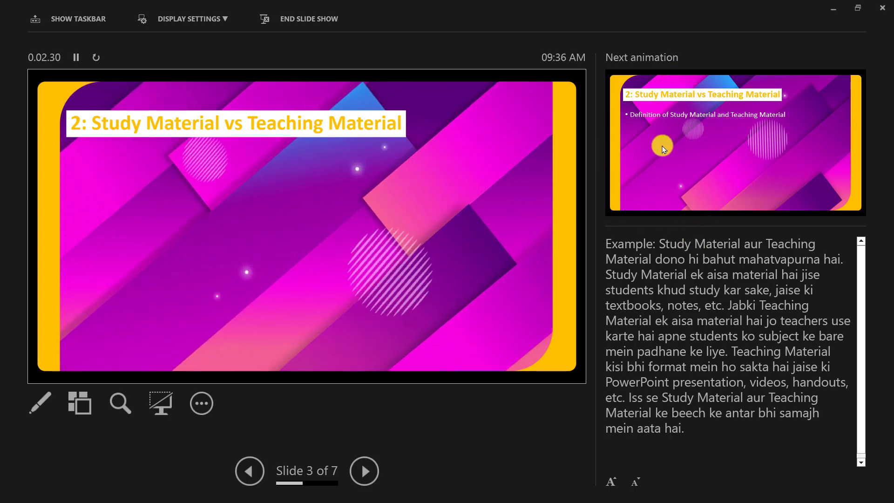
left_click(292, 260)
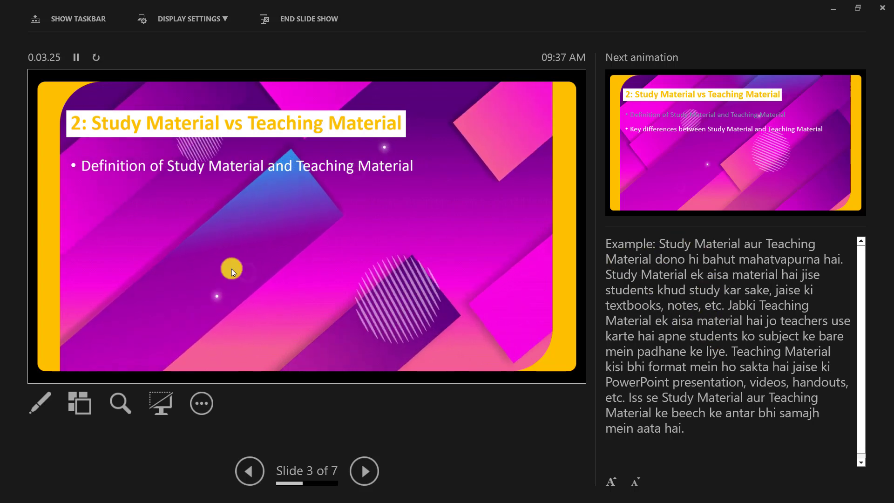
left_click(225, 222)
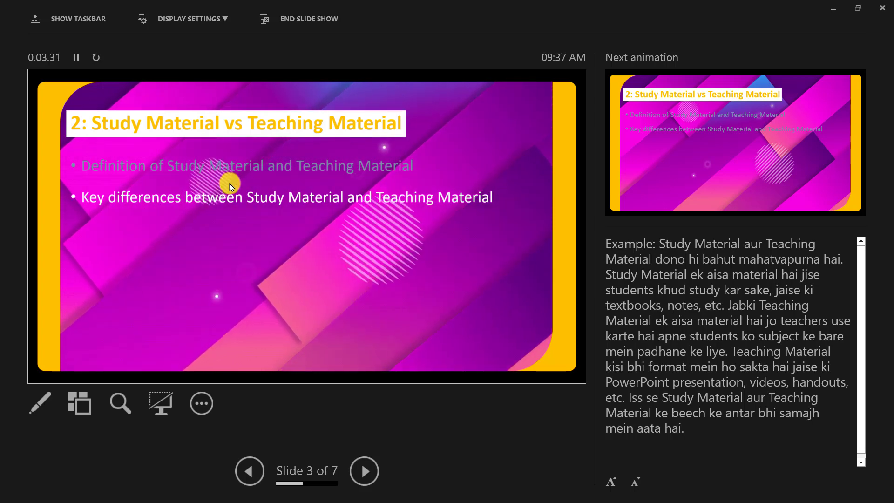
left_click(349, 205)
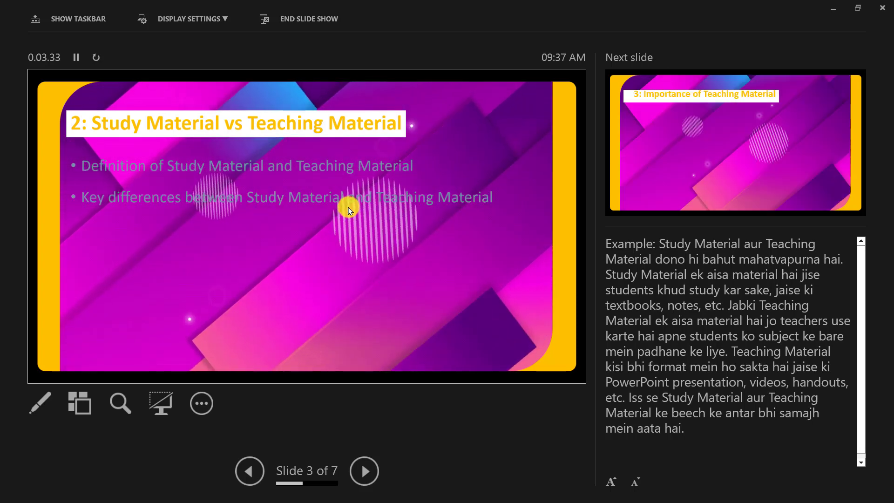
left_click(349, 210)
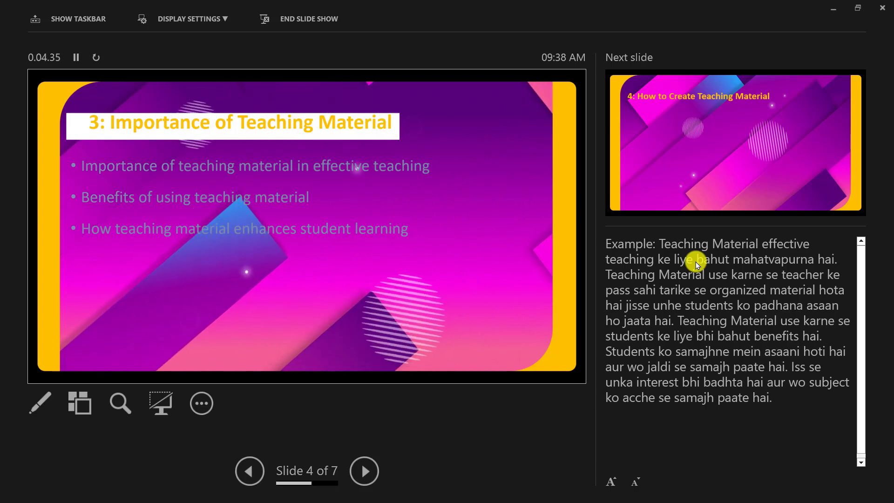
Advance from slide 4 to slide 5, '4: How to Create Teaching Material'
key("Right")
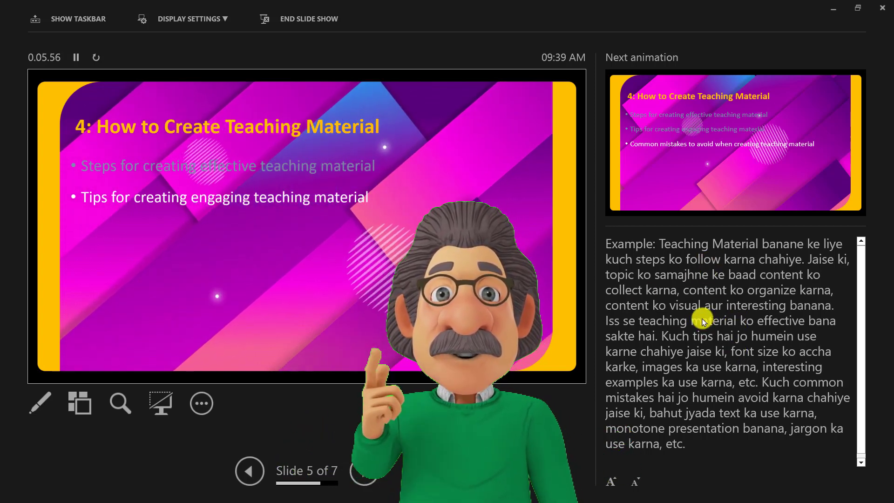
Step through the slide 5 and 6 bullets (Overview, Features of the software, example material) to the first Conclusion bullet
key("Right")
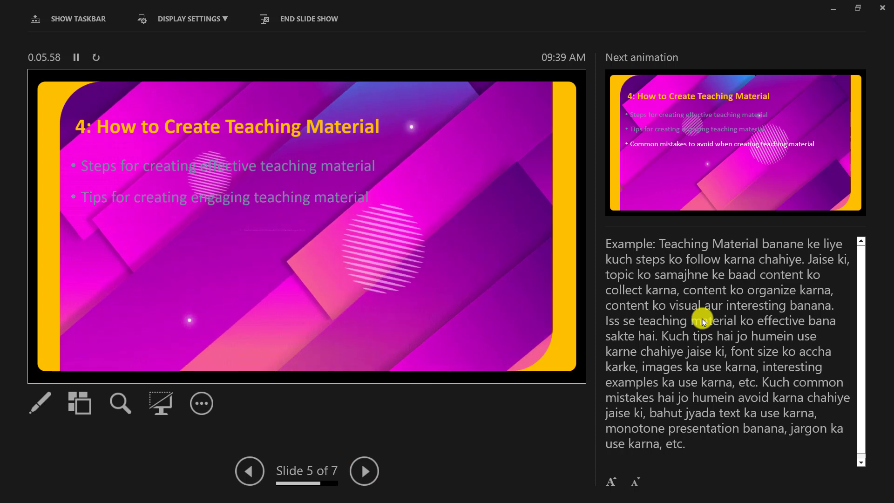
key("Right")
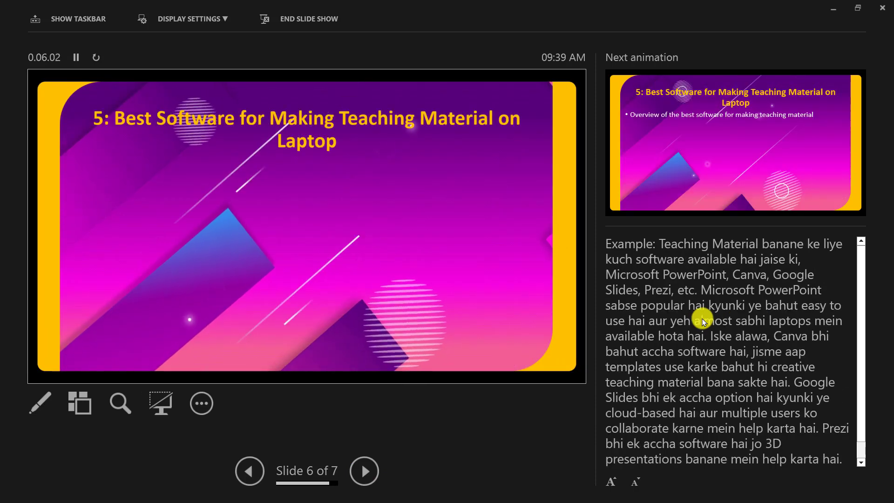
key("Right")
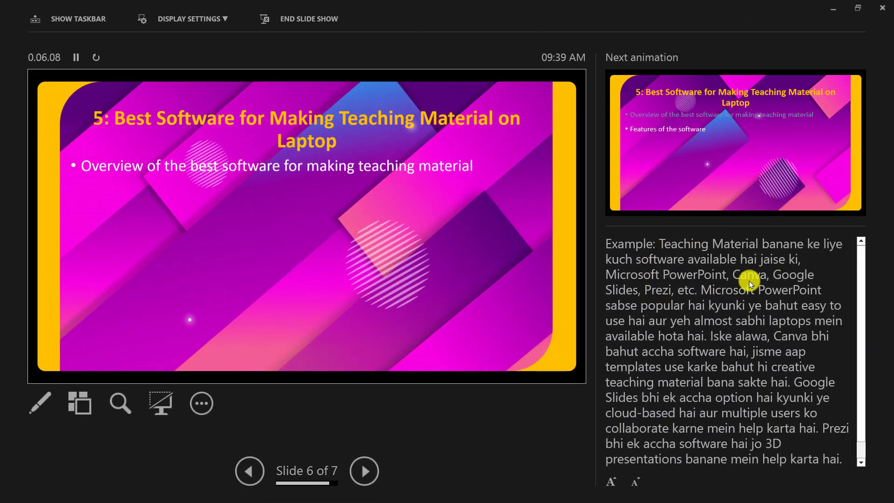
key("Right")
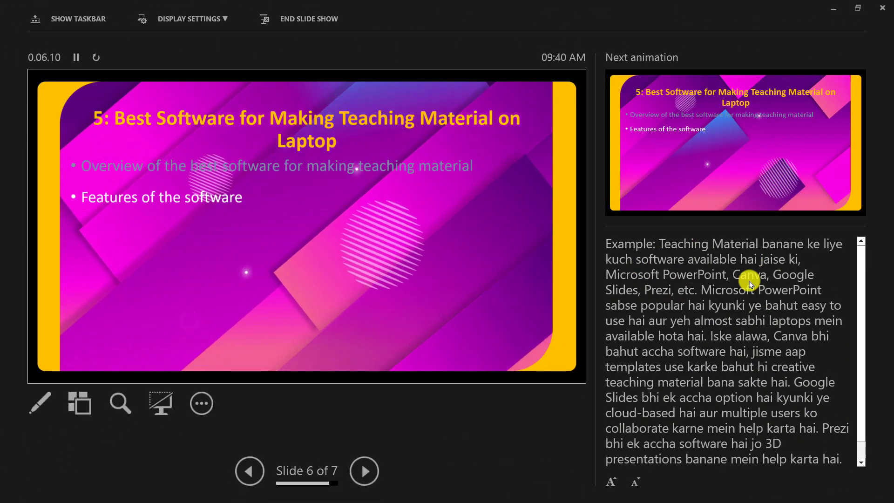
key("Right")
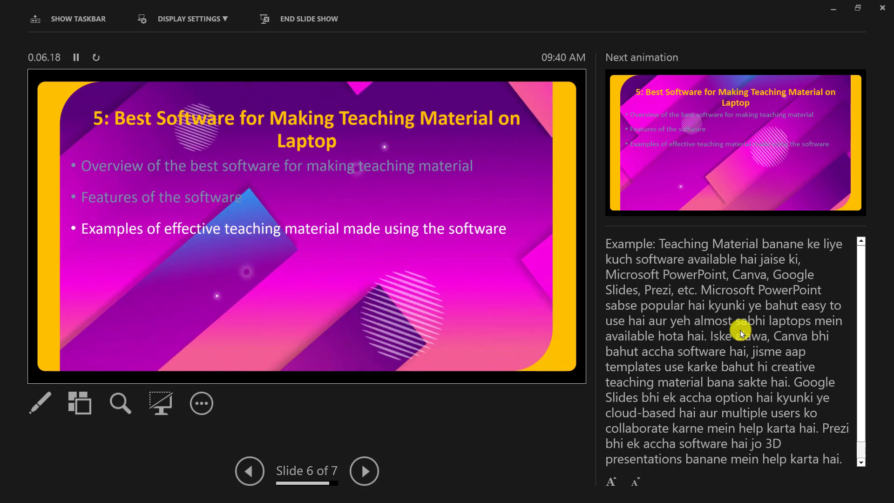
key("Right")
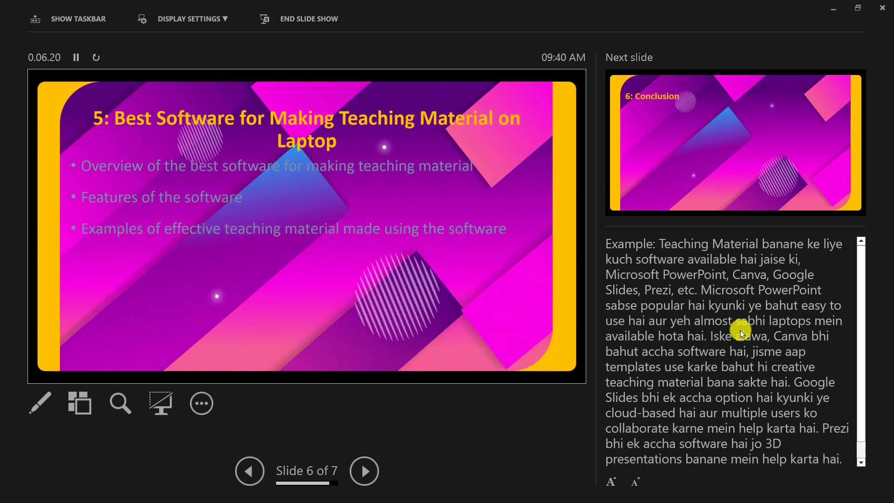
key("Right")
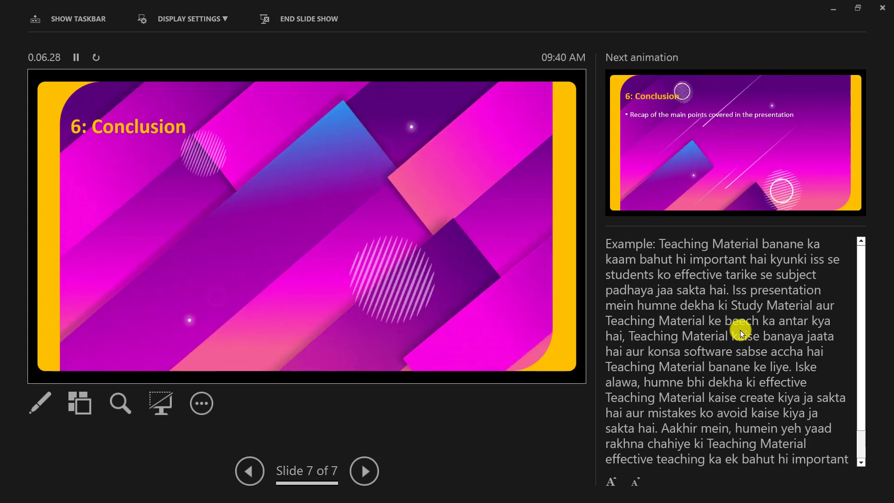
key("Right")
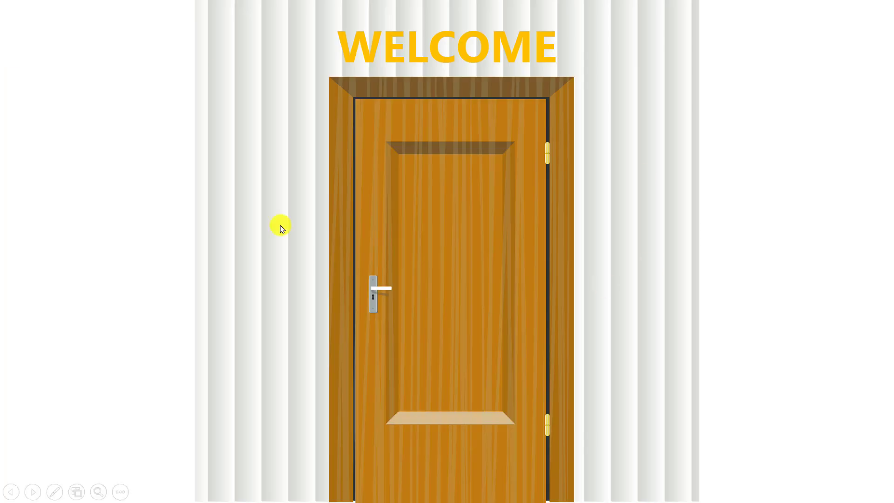
Advance to Introduction, switch to Presenter View, and step to slide 3's Key differences bullet
left_click(669, 228)
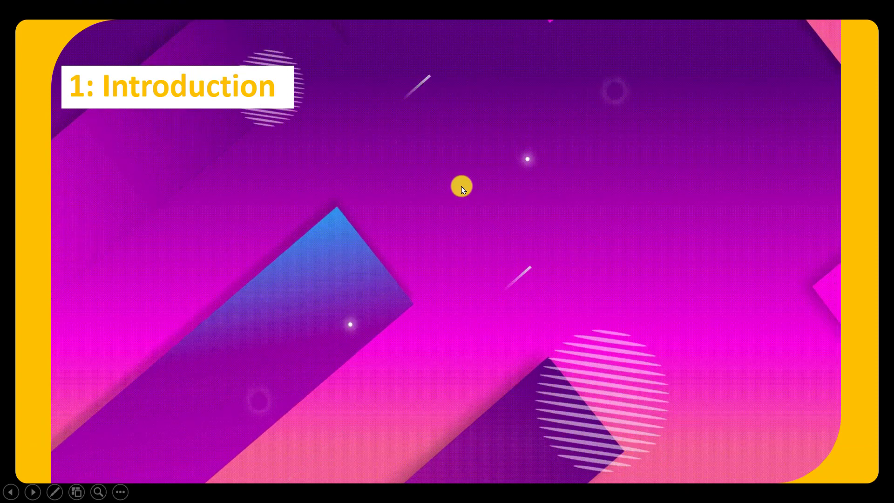
right_click(462, 189)
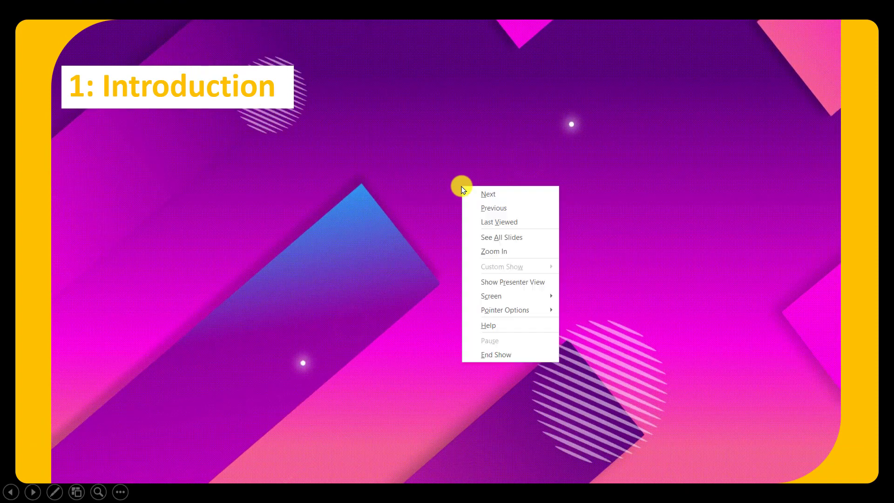
left_click(513, 282)
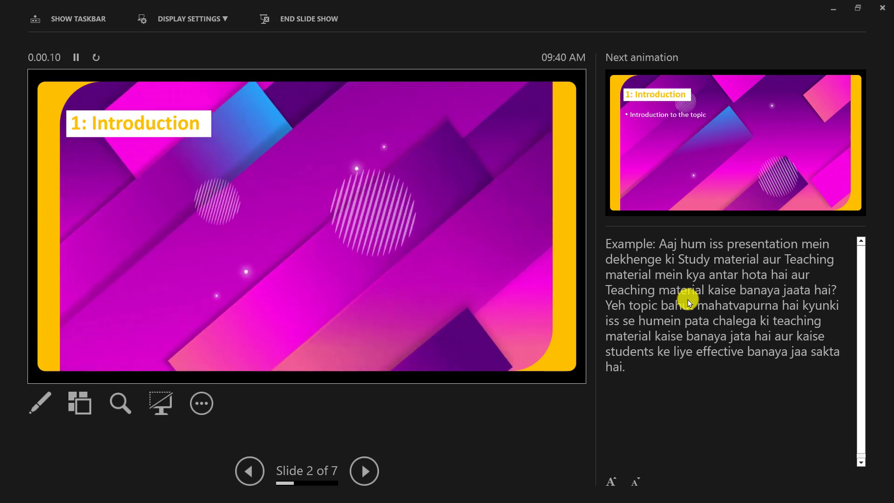
key("Right")
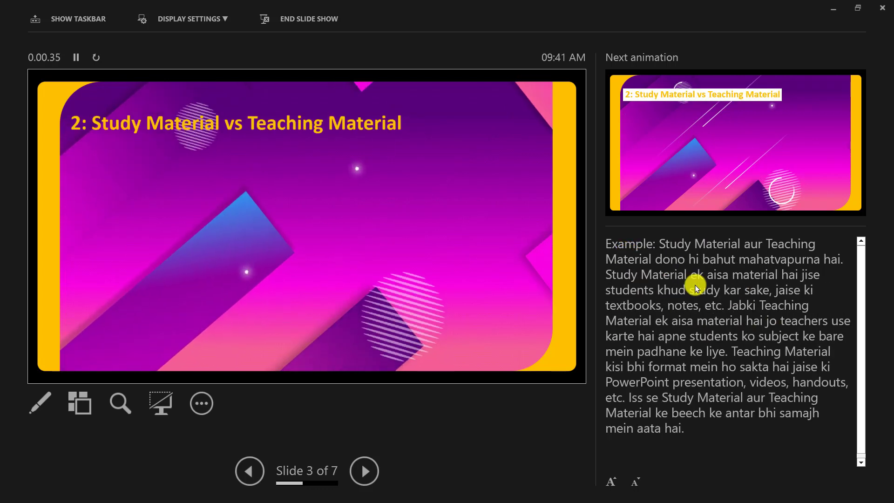
key("Right")
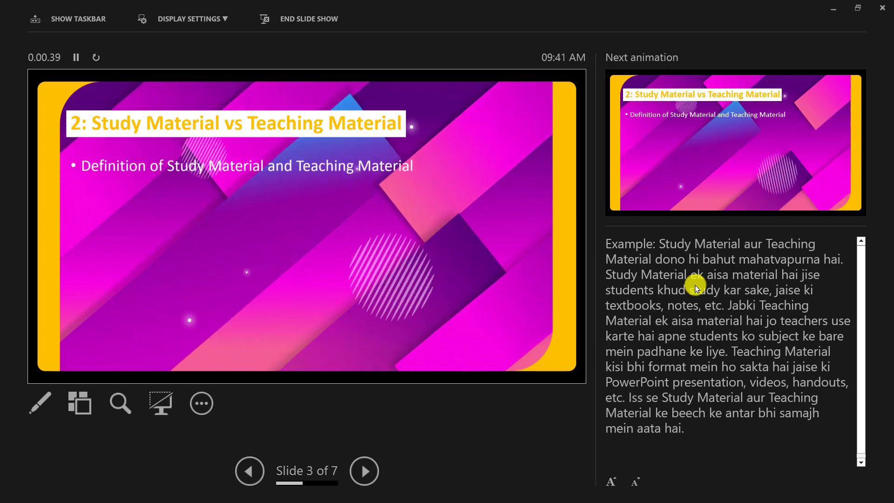
key("Right")
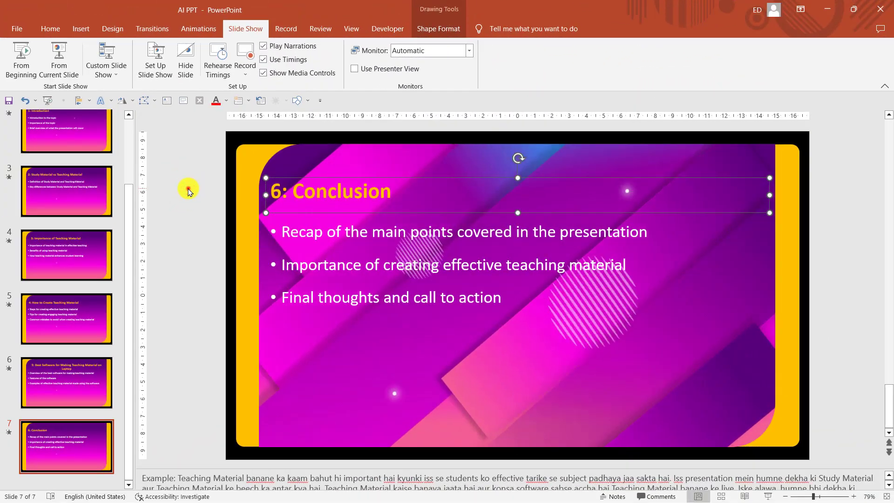
Draw a rectangle over the Conclusion title, send it to back, and narrow it to fit the text
left_click(185, 189)
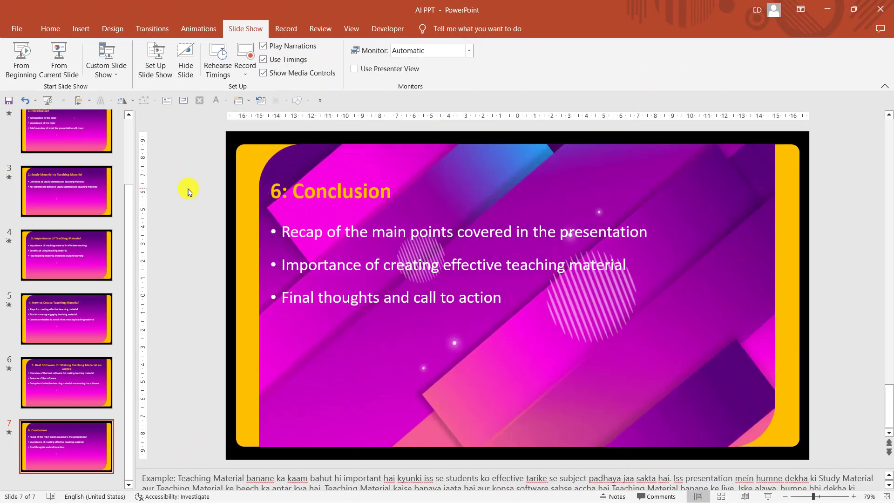
left_click(44, 33)
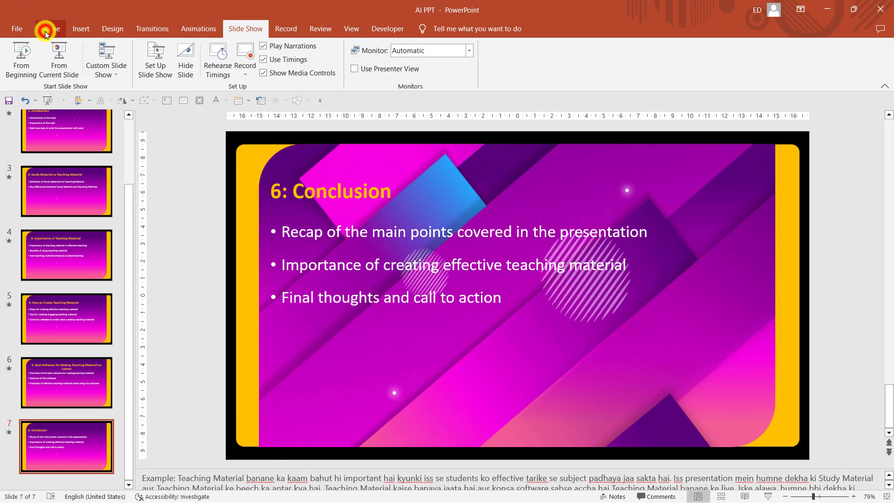
left_click(564, 49)
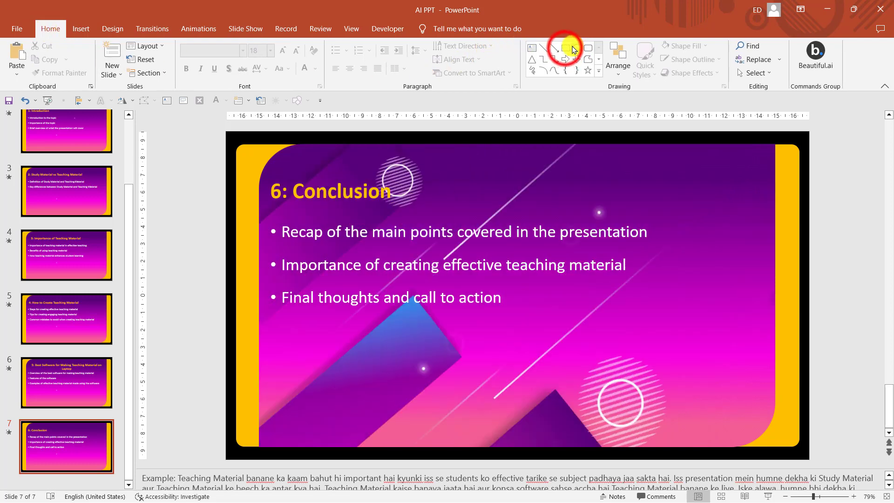
mouse_move(267, 174)
left_mouse_down()
mouse_move(350, 203)
mouse_move(417, 208)
left_mouse_up()
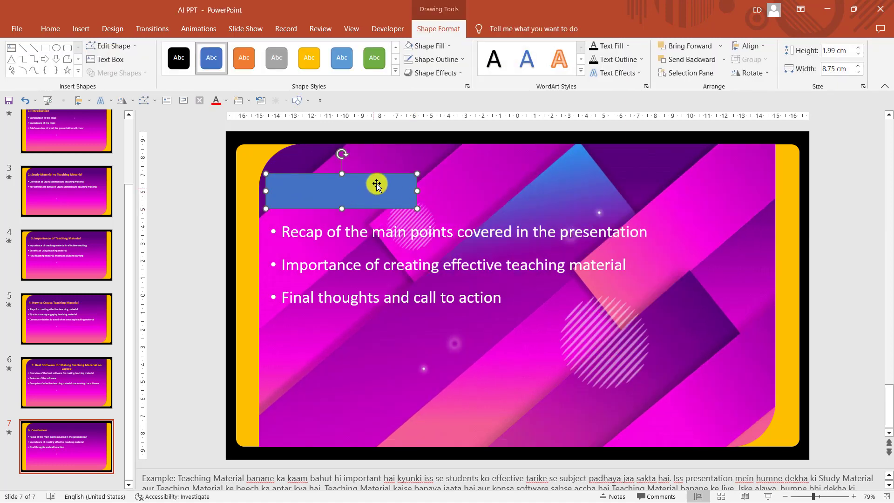
right_click(359, 189)
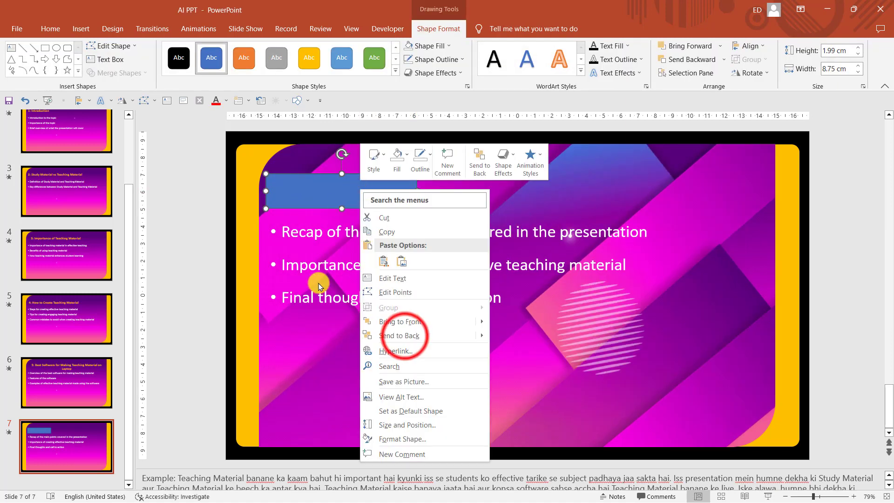
left_click(404, 335)
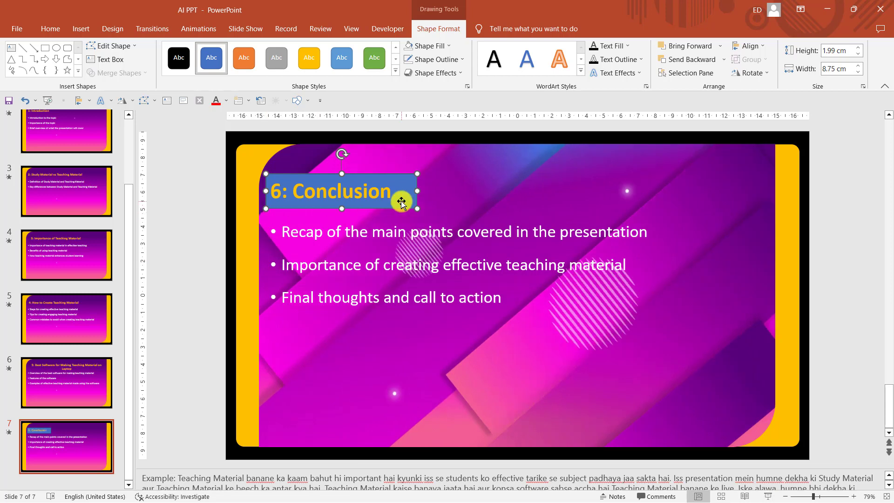
left_click(413, 193)
left_click_drag(415, 191, 385, 192)
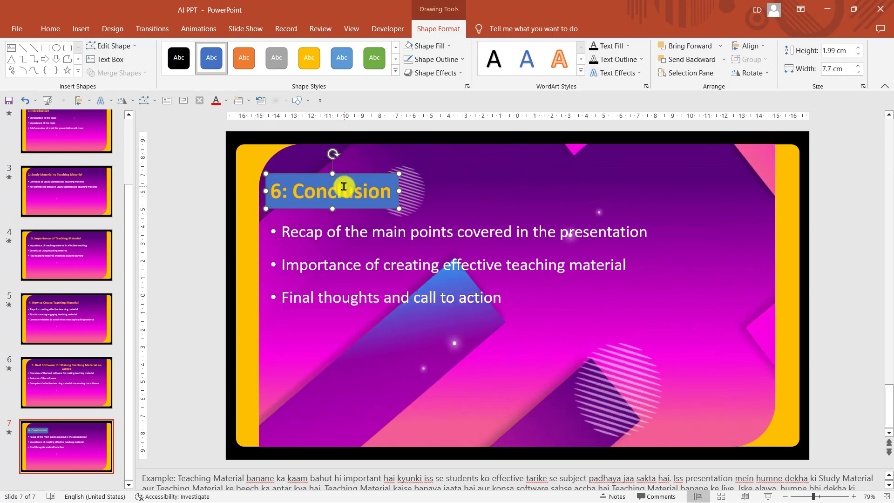
left_click(196, 32)
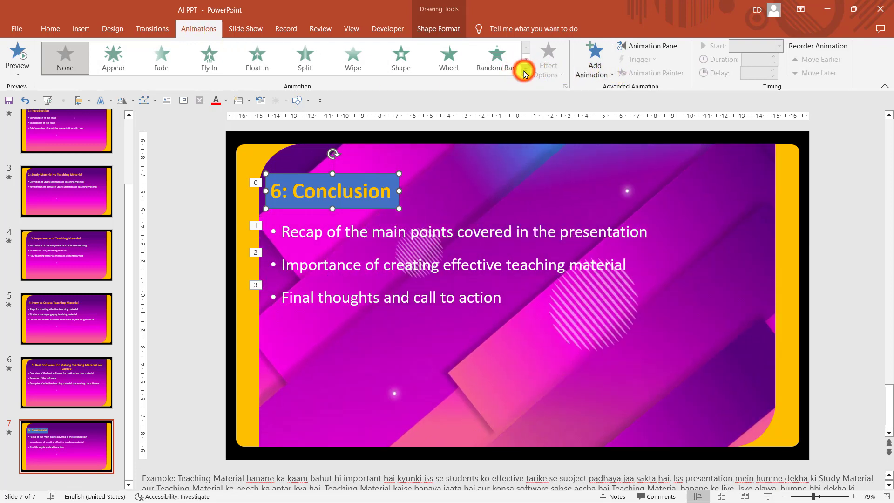
Apply an Object Color emphasis animation to the title's box and pick its change colour
left_click(524, 73)
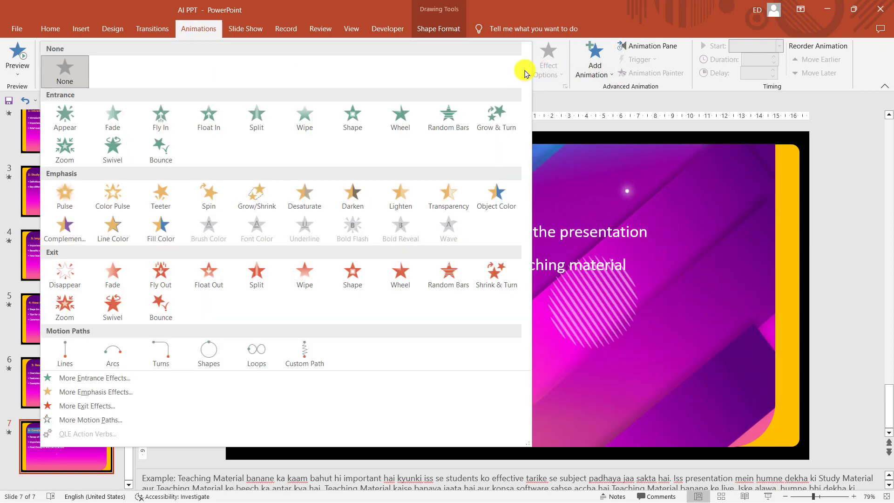
left_click(497, 200)
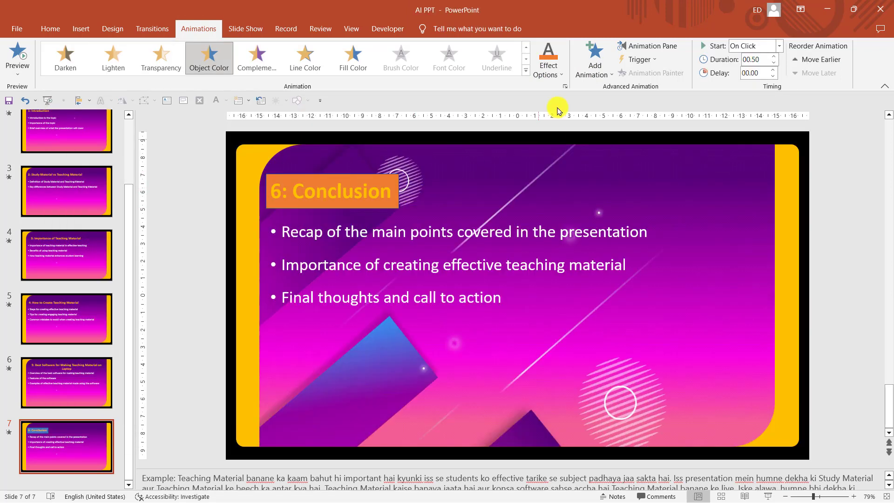
left_click(549, 72)
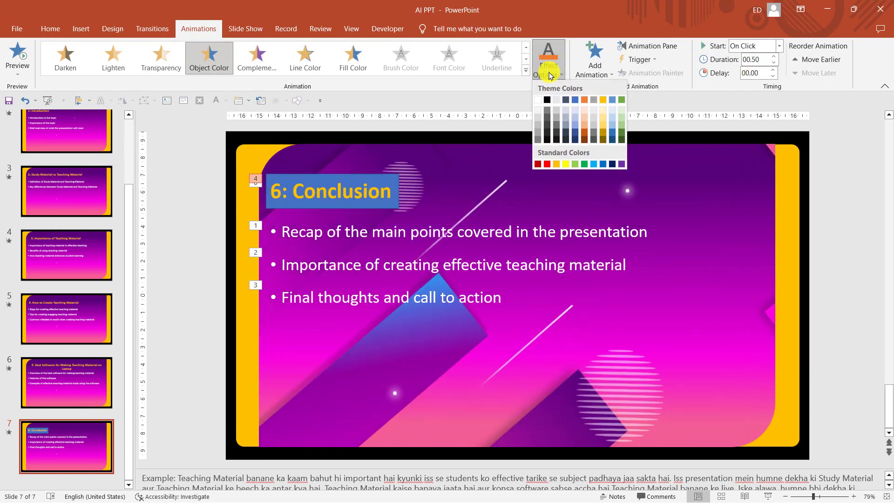
left_click(538, 100)
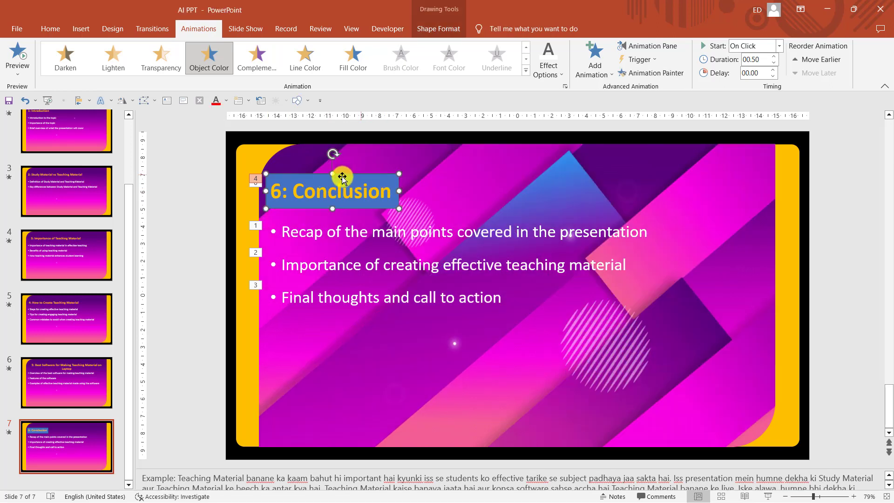
Give the title box No Fill and No Outline so it becomes transparent
left_click(439, 29)
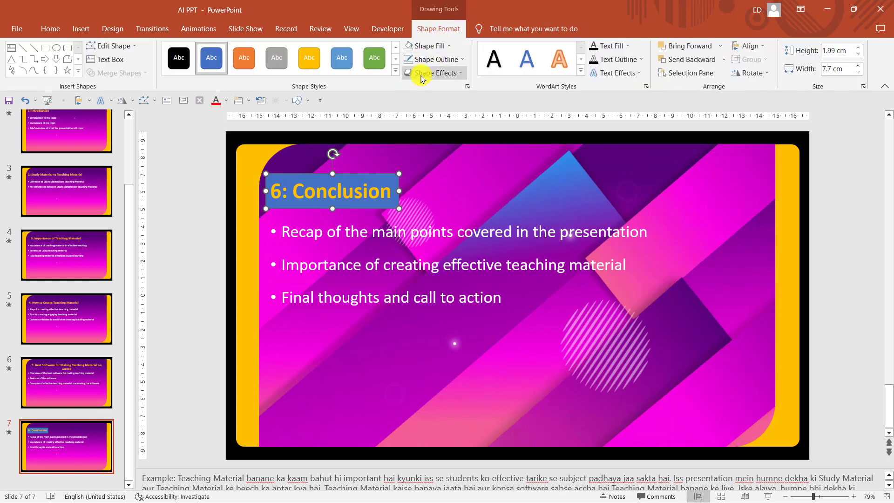
left_click(422, 48)
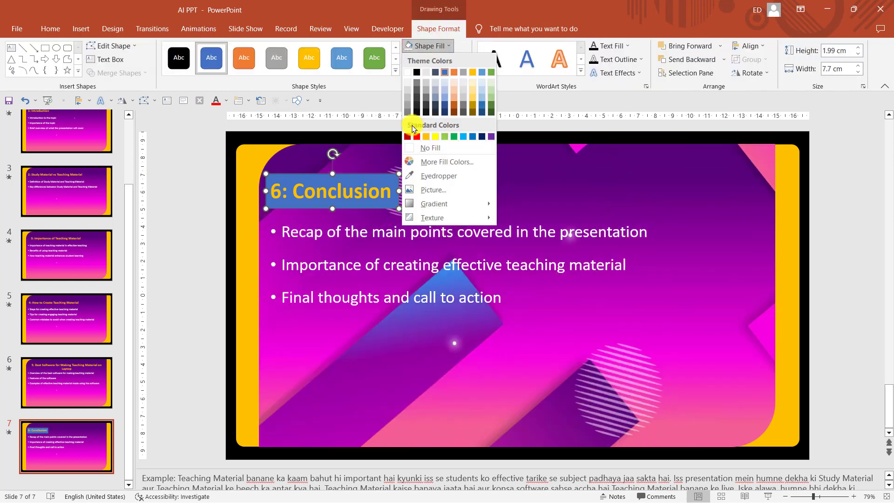
left_click(430, 161)
left_click(430, 150)
left_click(431, 59)
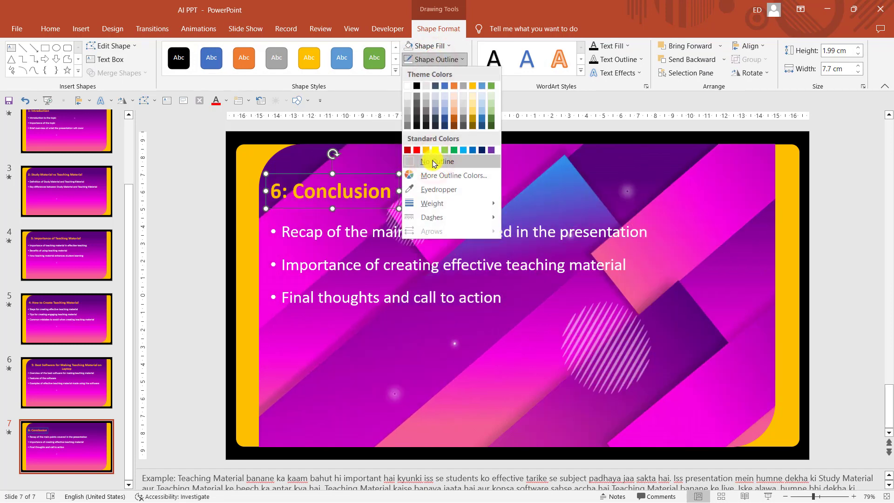
left_click(208, 182)
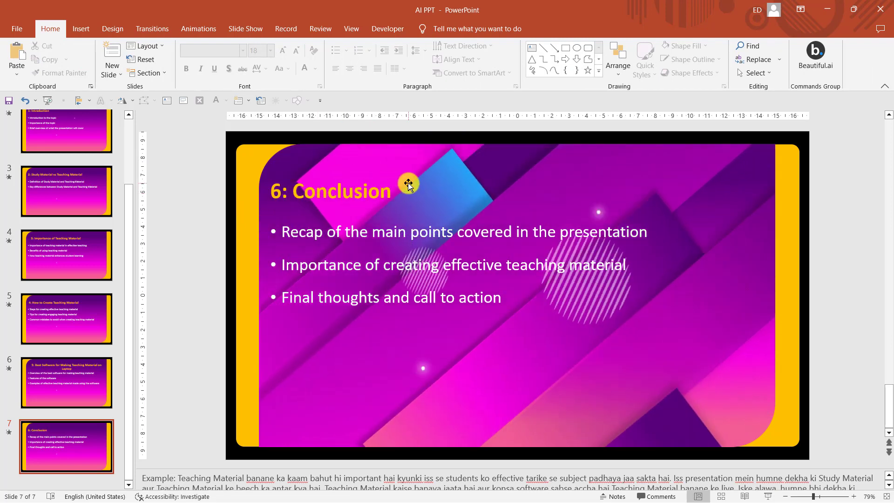
Open the Animation Pane and select the transparent box behind the Conclusion title
left_click(208, 28)
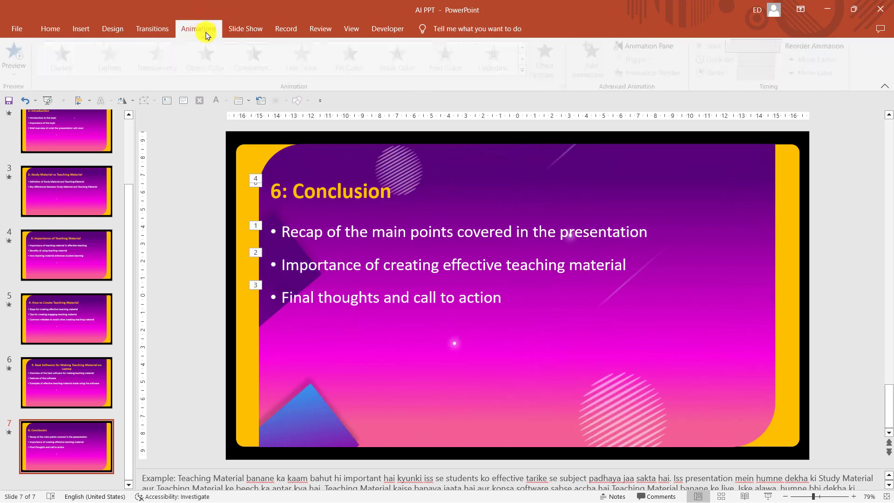
left_click(656, 45)
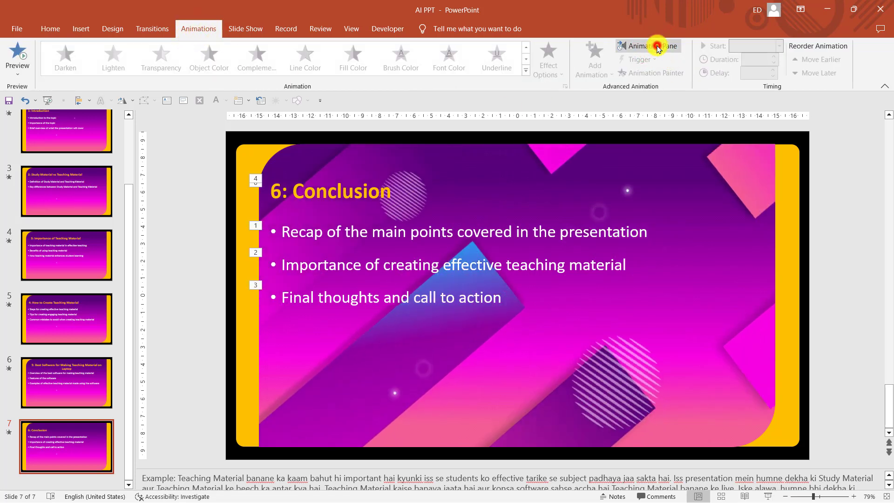
left_click(626, 45)
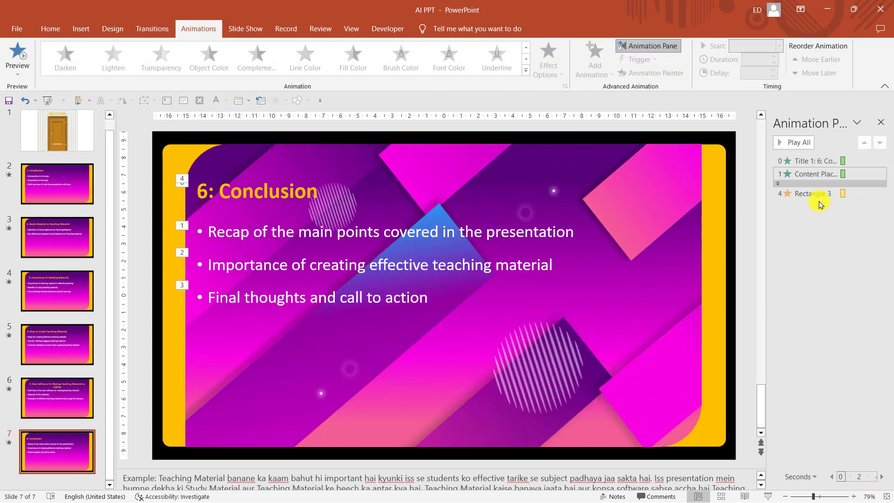
left_click(301, 191)
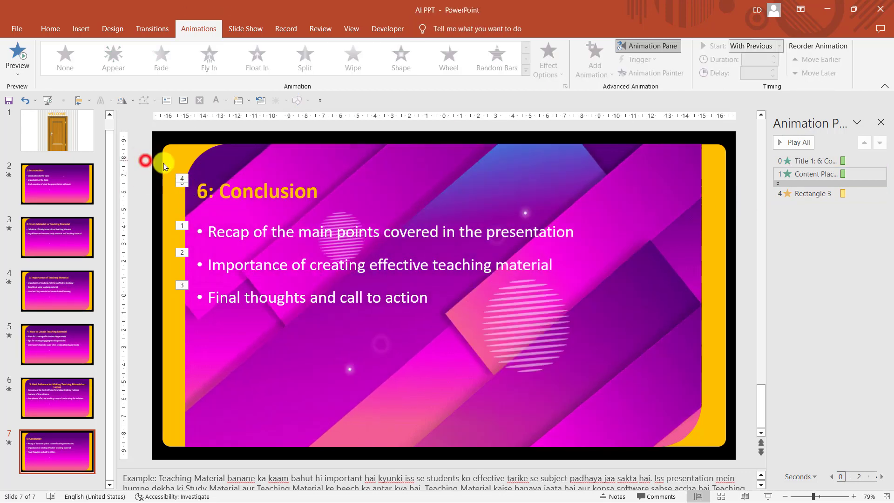
left_click_drag(144, 159, 435, 238)
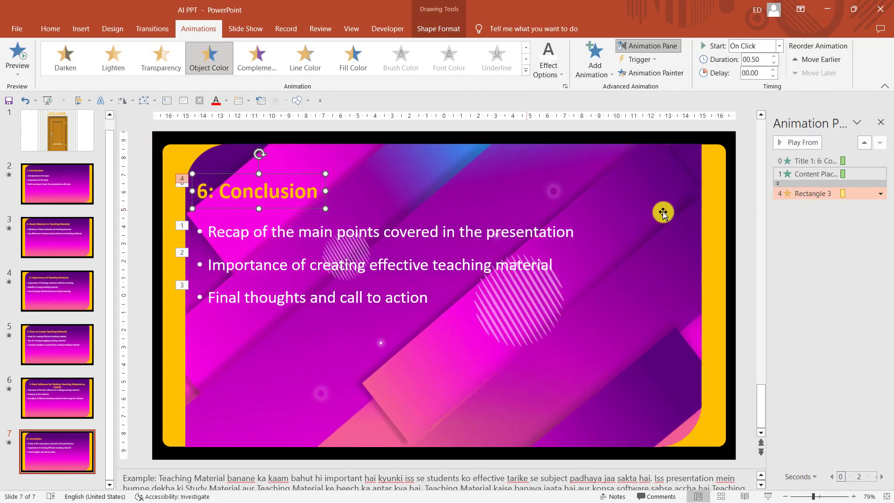
left_click_drag(831, 192, 827, 198)
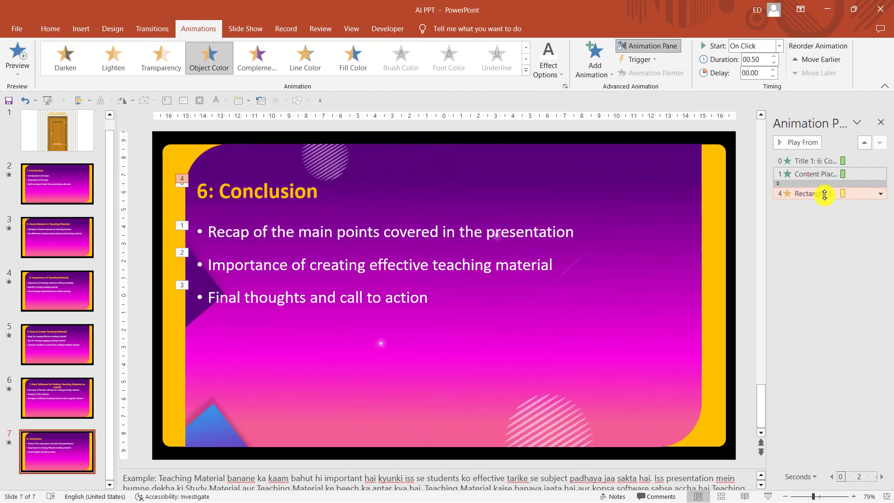
Move the Rectangle 3 animation right after the title, ahead of the bullets, keeping Start On Click
left_click(244, 200)
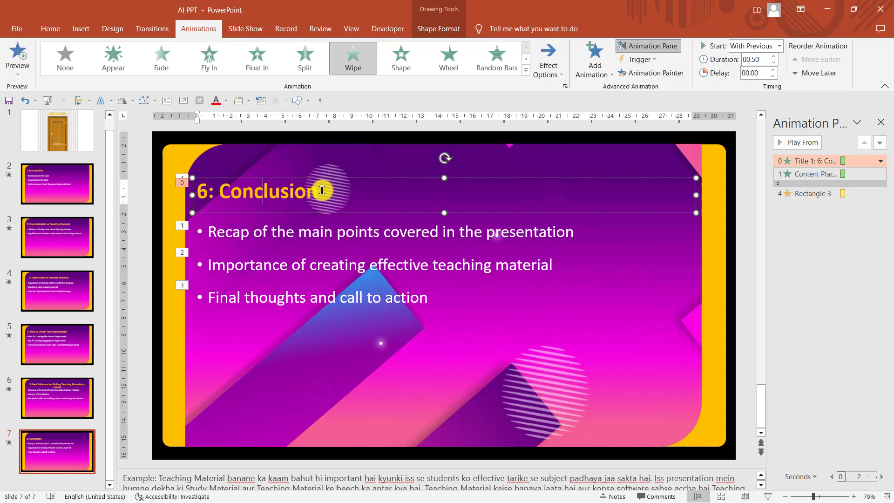
left_click(814, 194)
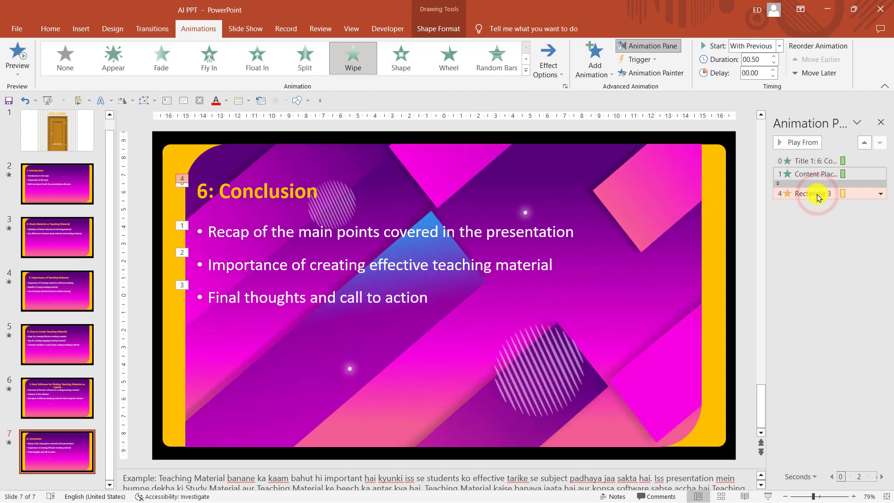
left_click(254, 191)
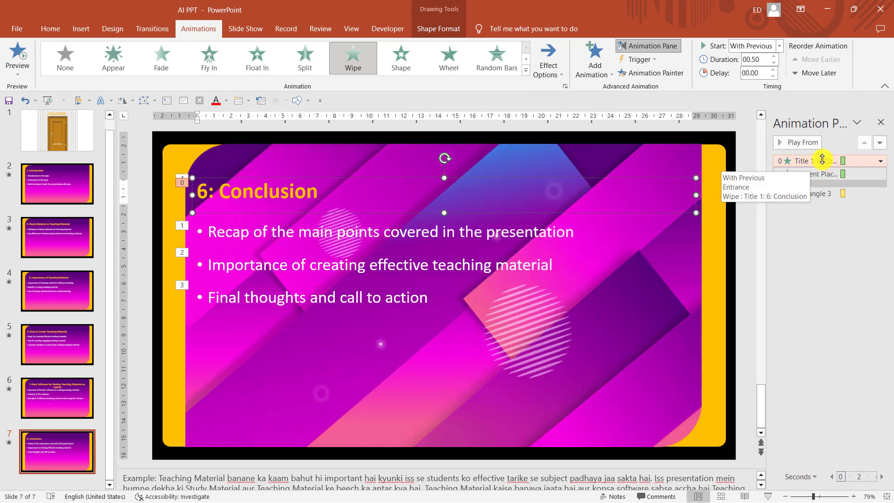
left_click(832, 207)
left_click(817, 194)
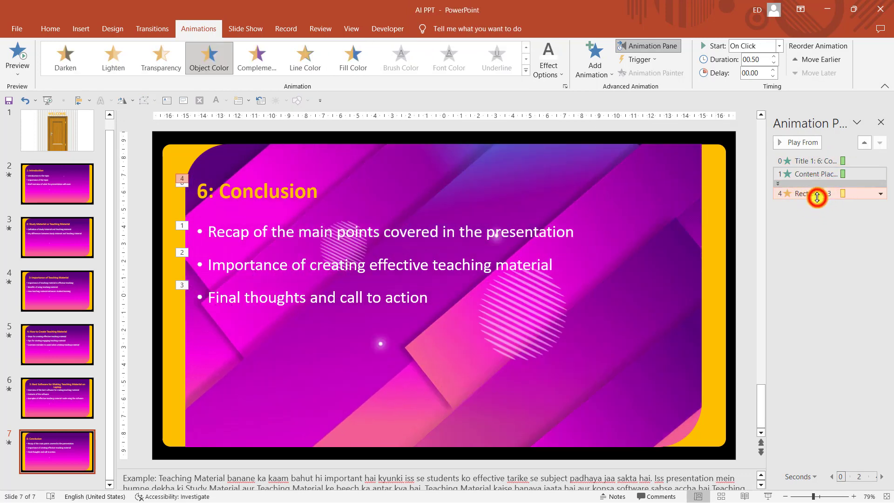
left_click_drag(817, 196, 814, 177)
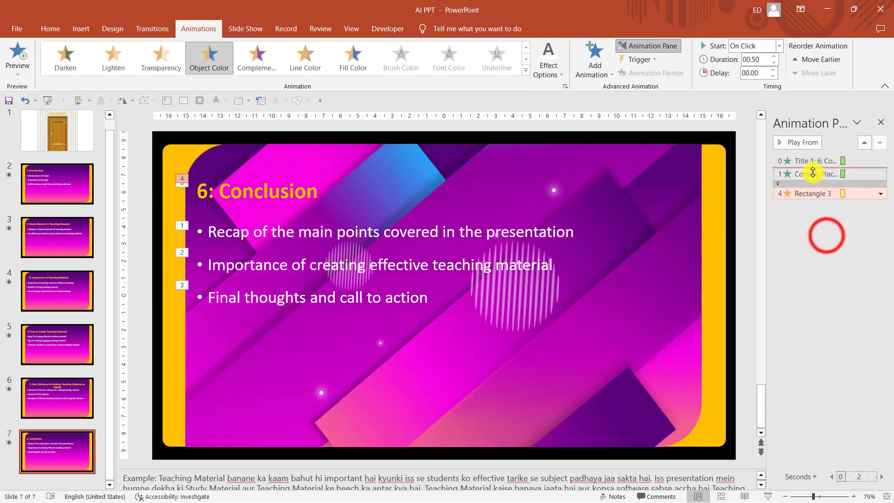
left_click(818, 174)
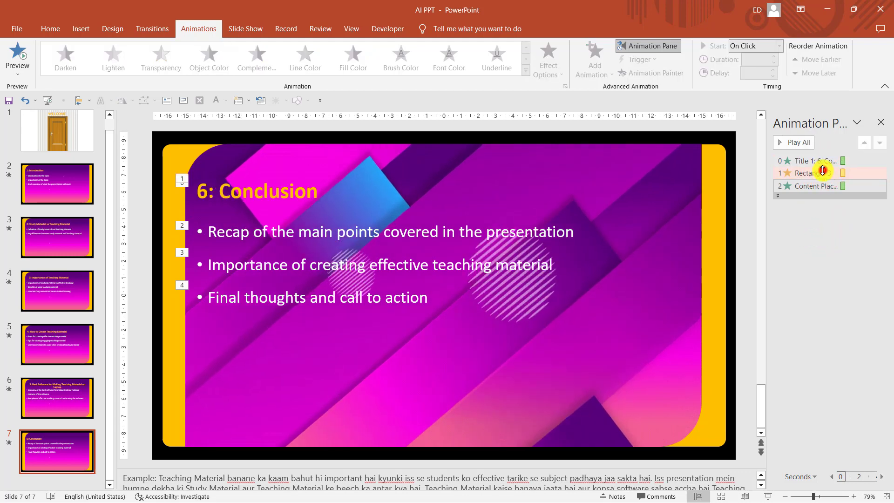
left_click(778, 46)
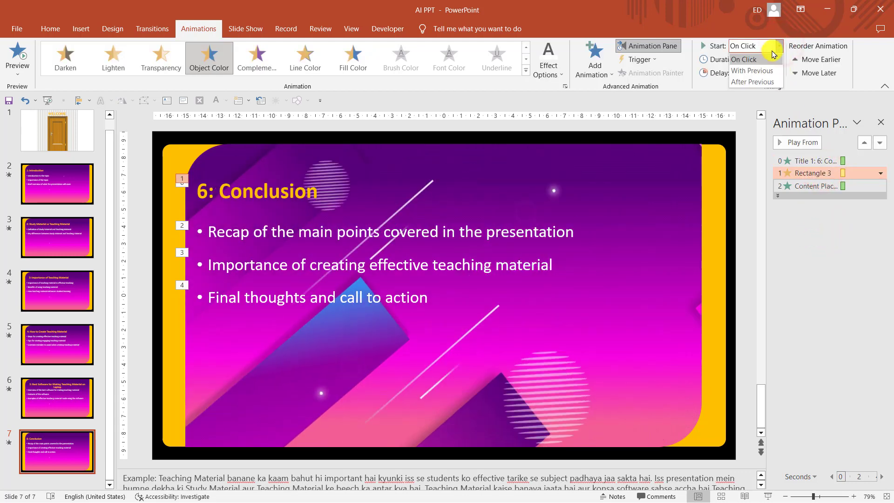
left_click(754, 59)
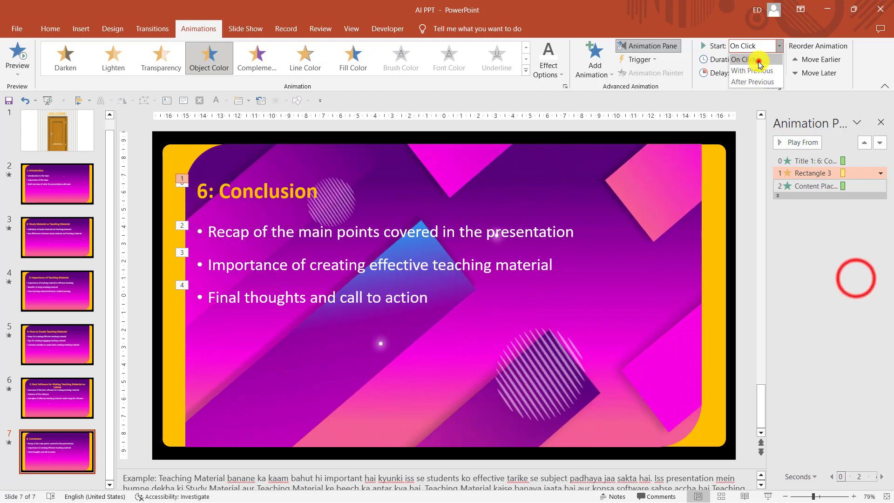
left_click(858, 286)
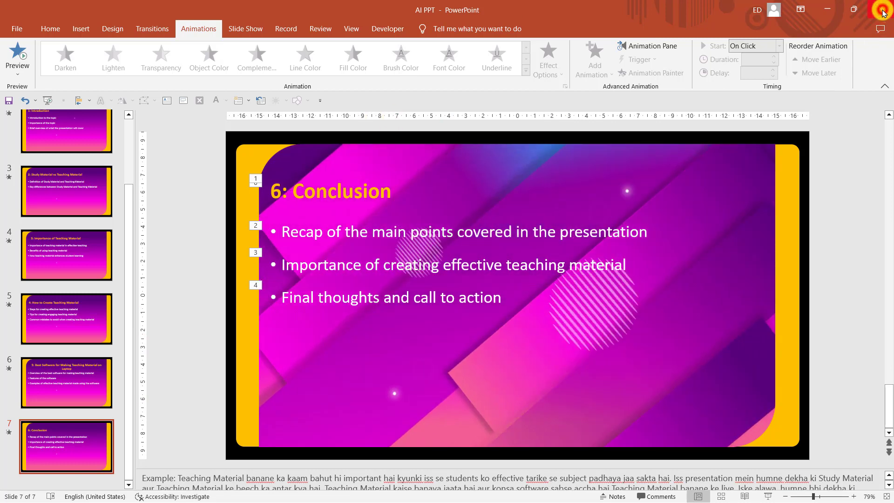
Save the AI PPT deck, switch to Digital Board PPT, and dismiss the Get Genuine Office bar
key("ctrl+s")
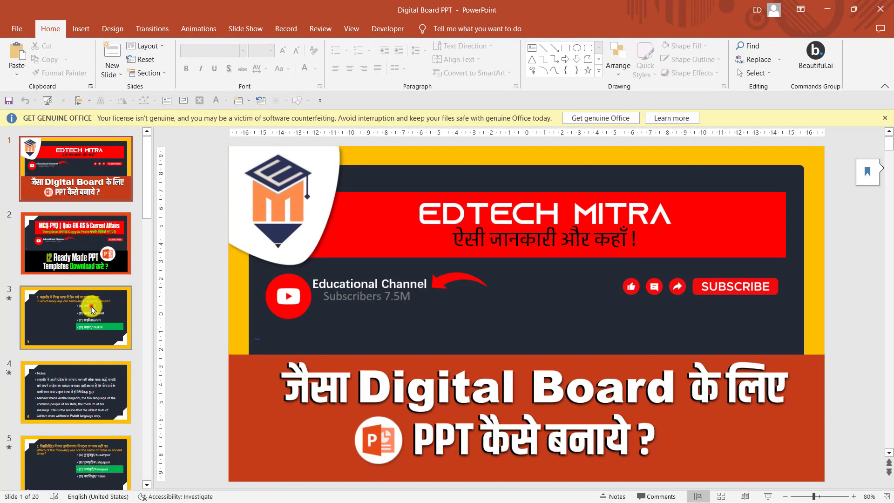
left_click(93, 309)
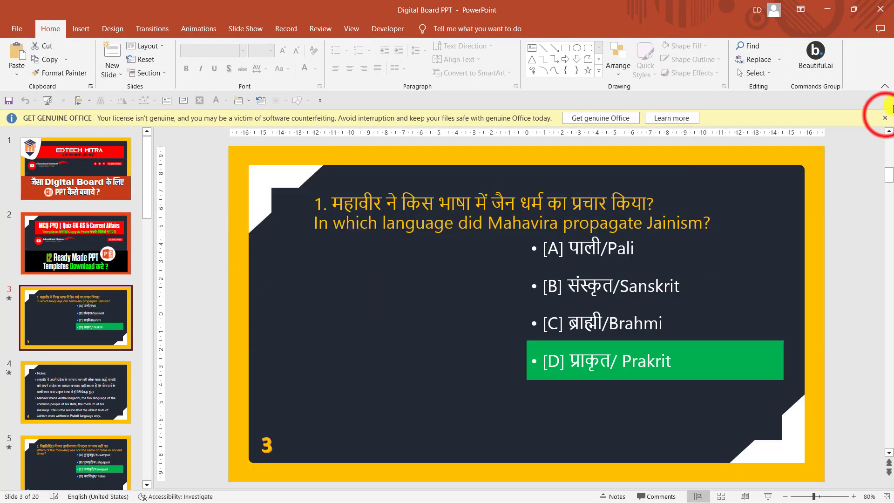
left_click(886, 118)
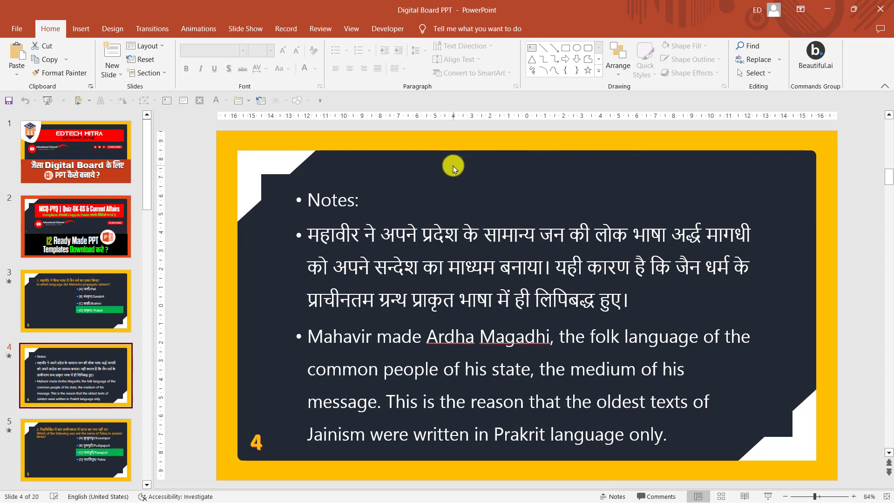
left_click(350, 27)
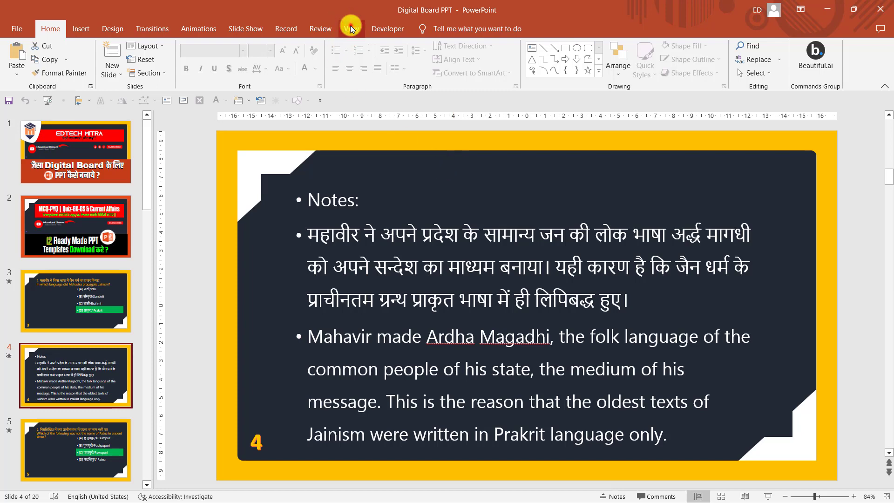
In Slide Master view, delete the dark inner panel from the top-level master slide
left_click(153, 61)
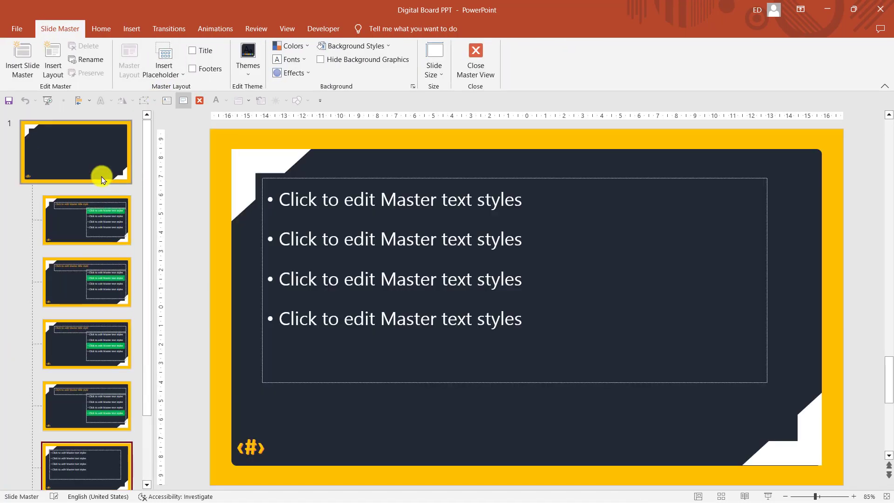
left_click(98, 148)
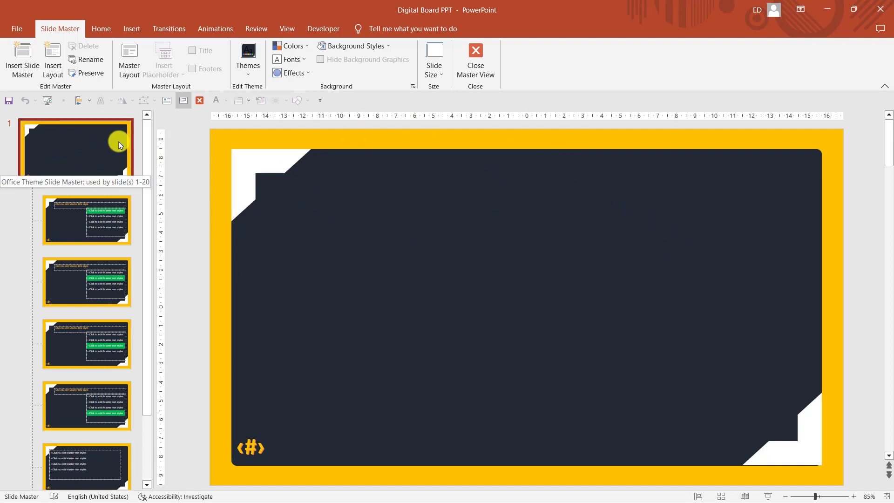
left_click(95, 139)
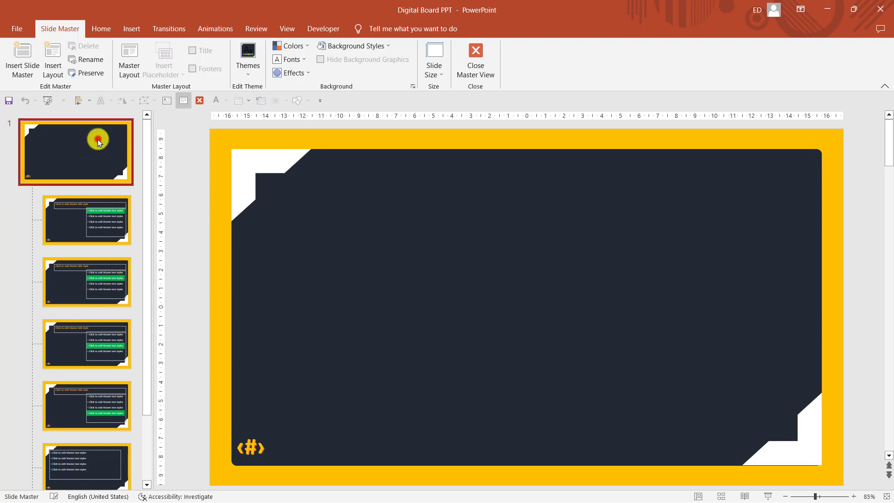
left_click(83, 148)
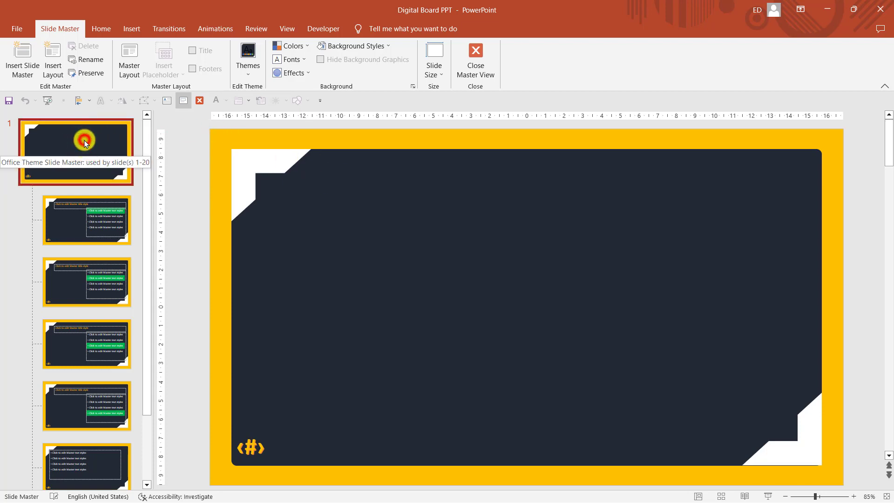
left_click(395, 193)
left_click(406, 214)
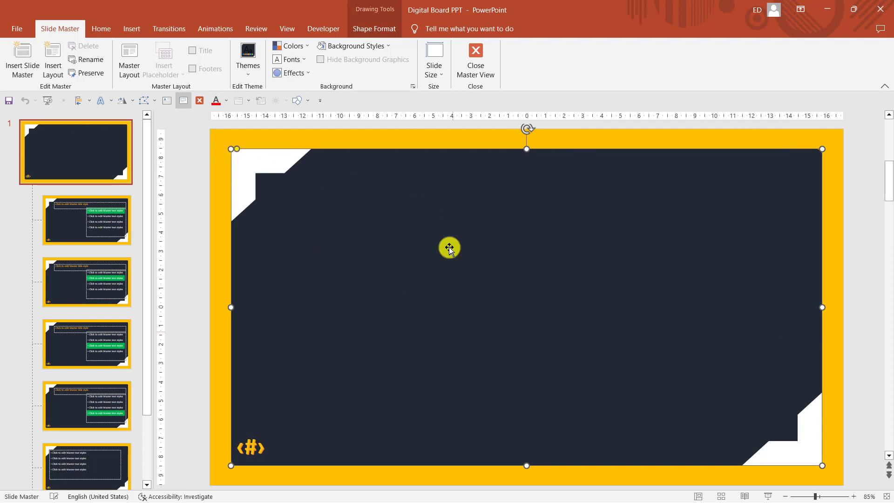
left_click(454, 225)
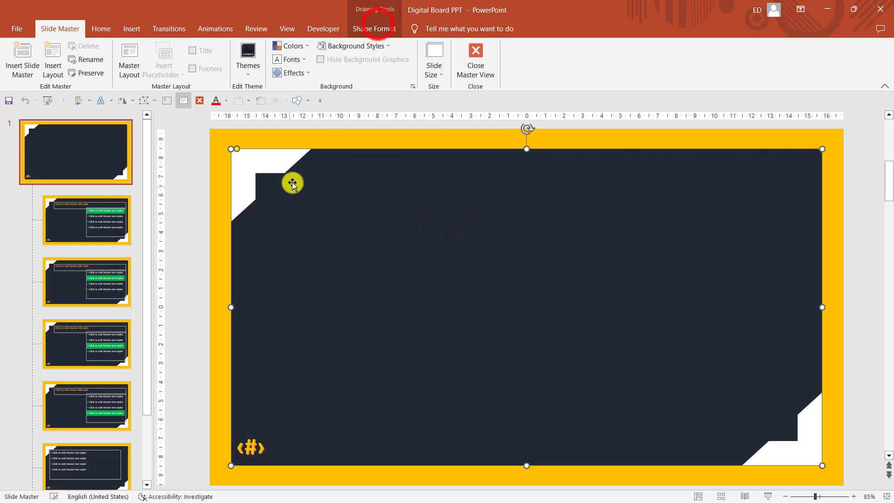
left_click(377, 28)
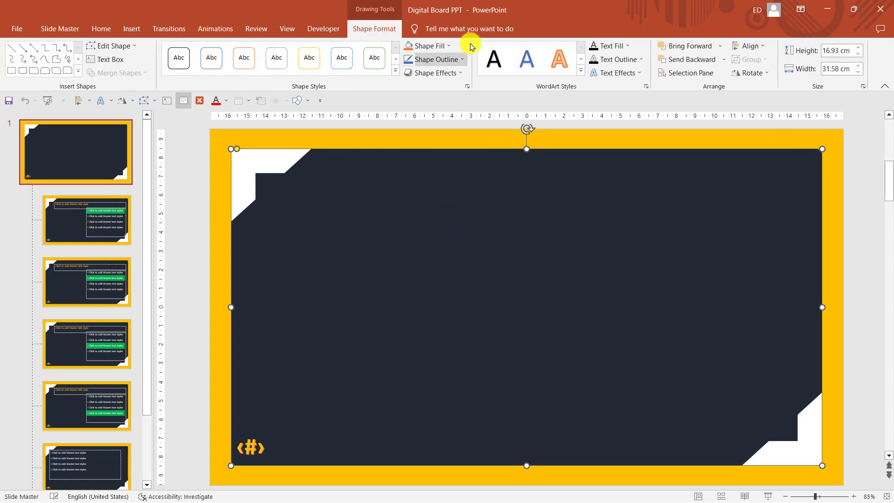
left_click(201, 199)
left_click(425, 226)
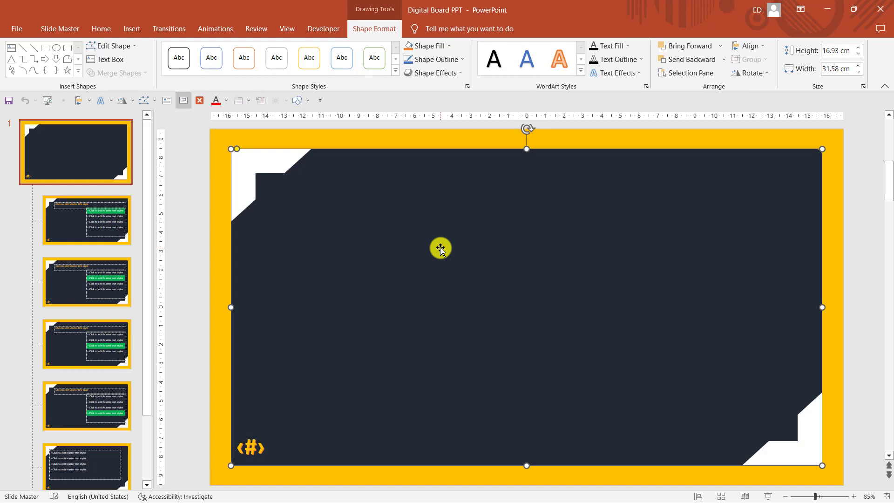
key("Delete")
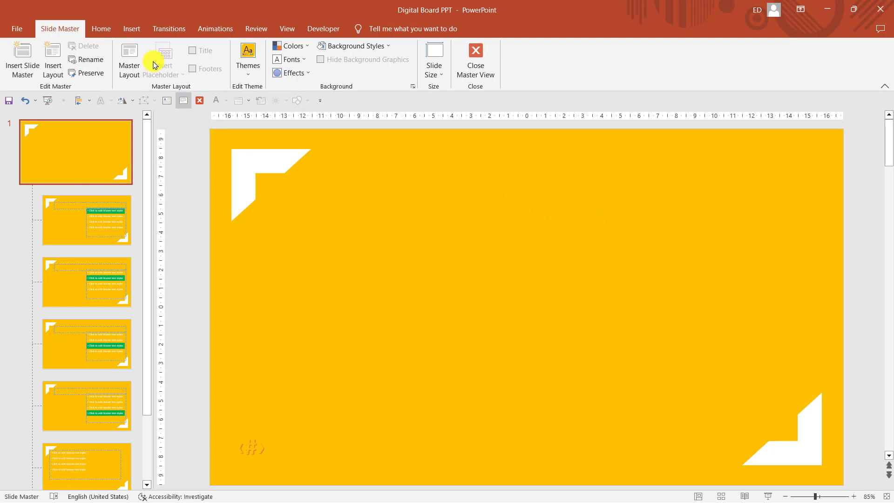
left_click(139, 31)
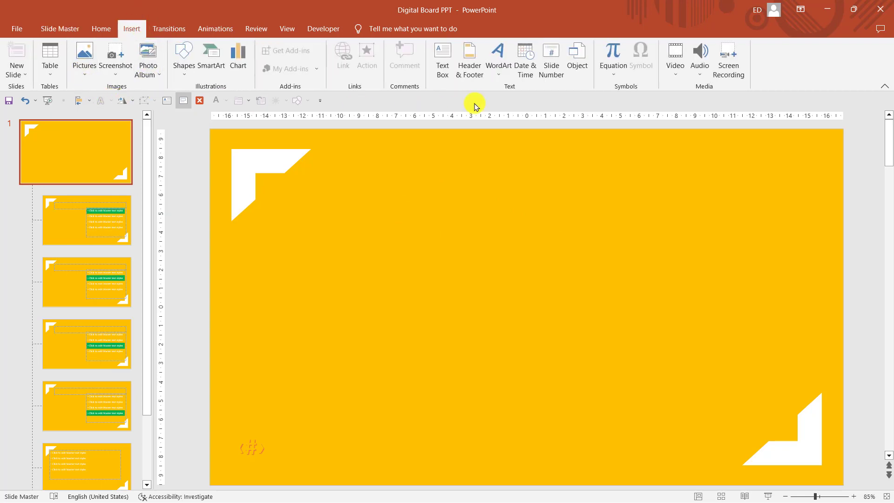
Insert Torn Paper Background Gif from the Desktop onto the master, listing all file types
left_click(676, 72)
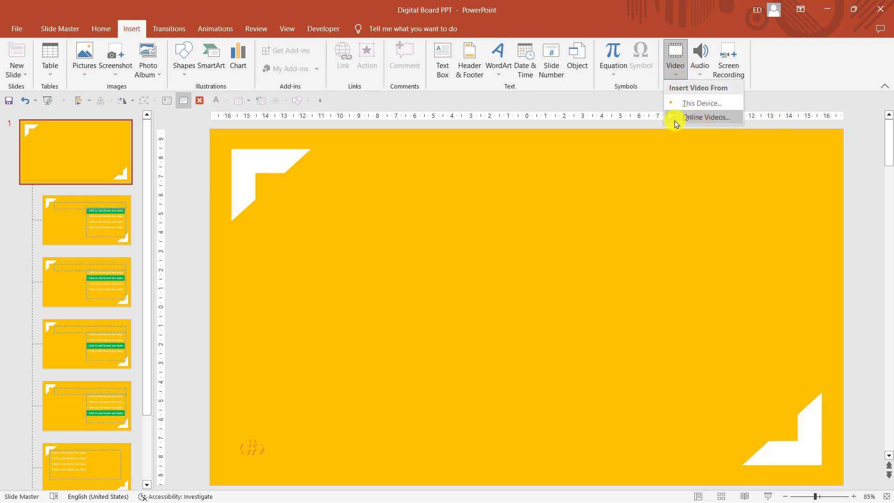
left_click(687, 104)
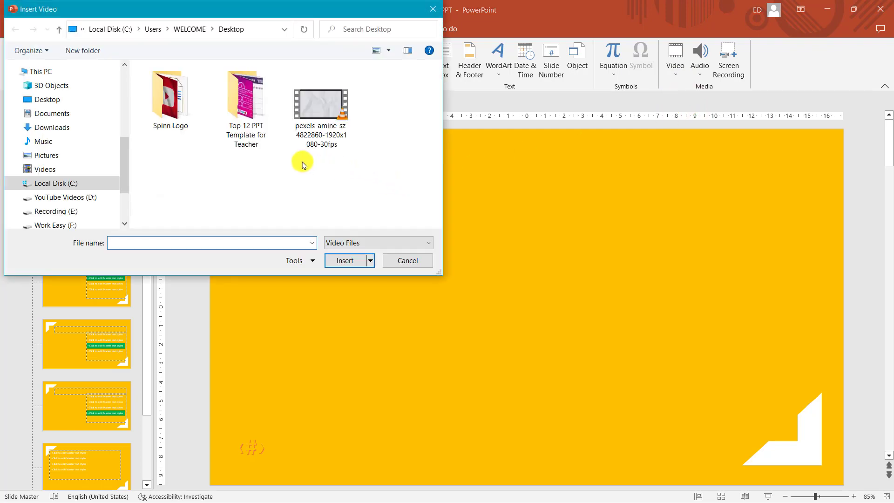
mouse_move(65, 197)
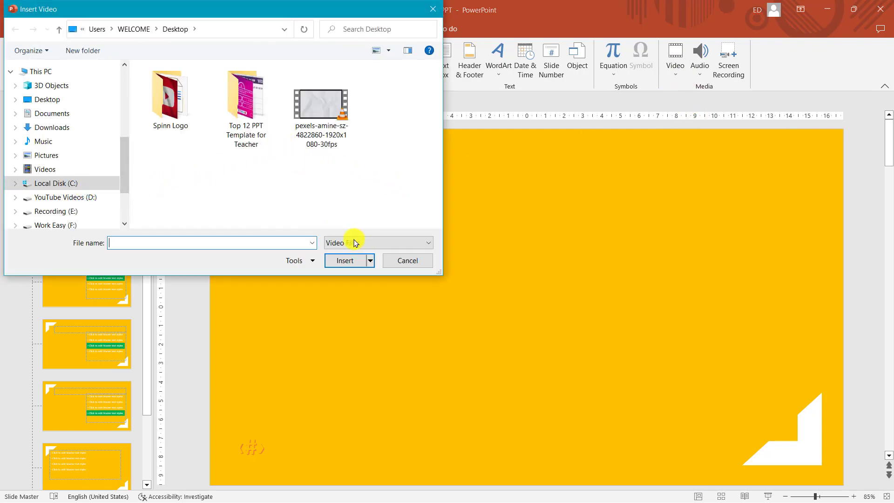
left_click(358, 242)
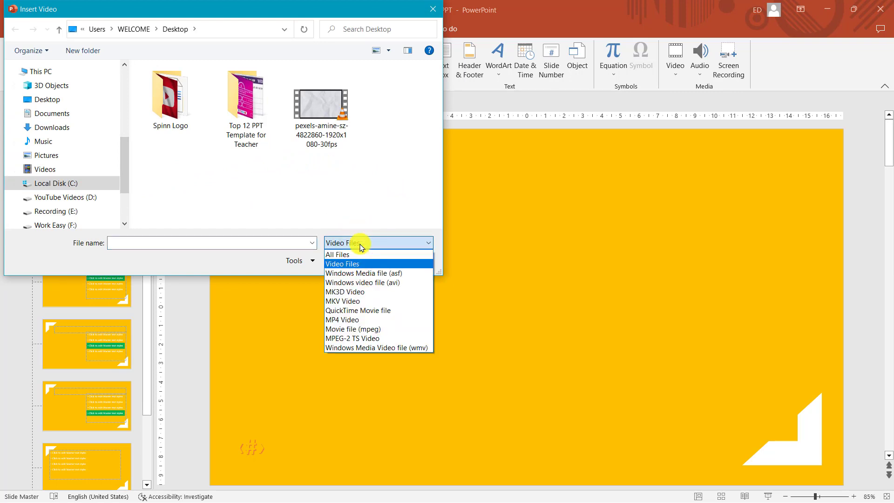
left_click(348, 256)
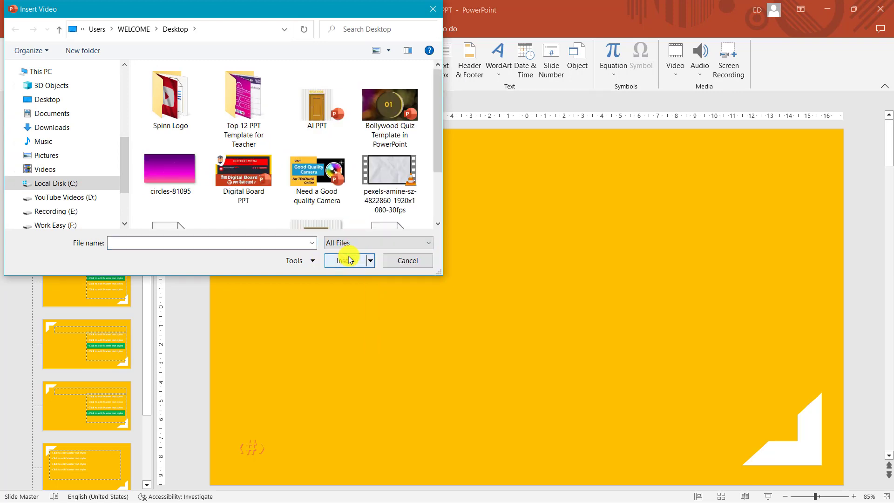
scroll(292, 181, "down", 2)
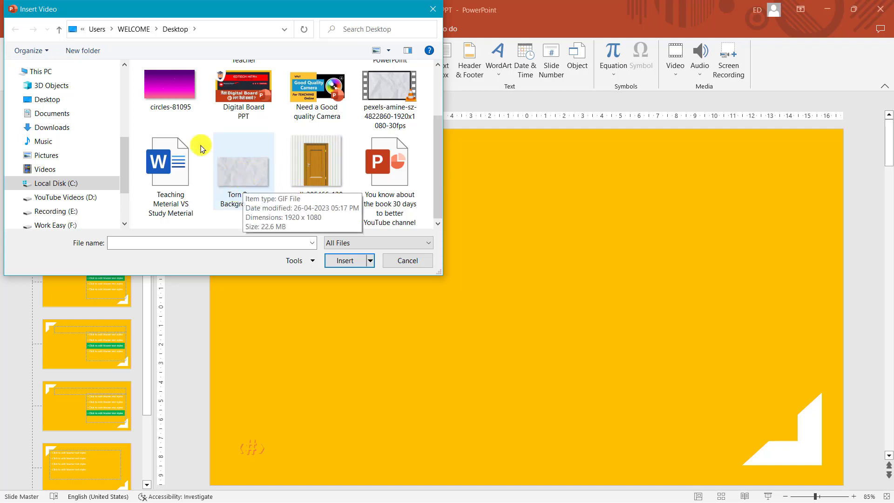
left_click(261, 171)
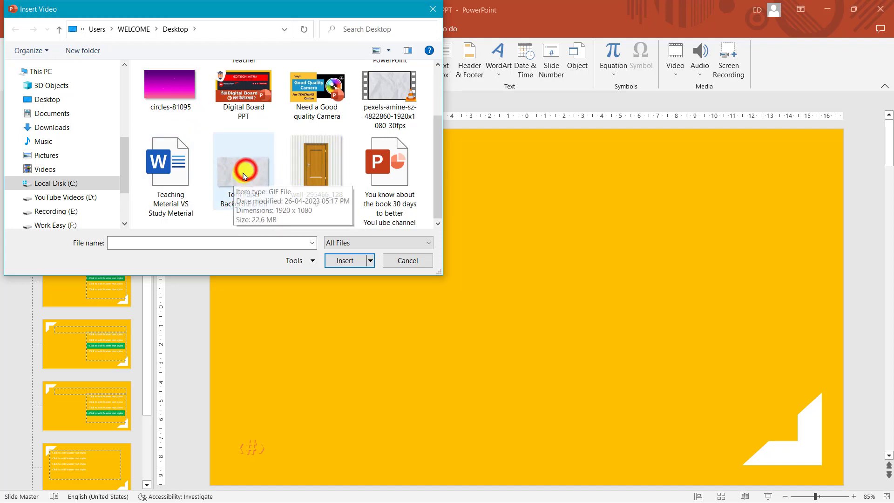
left_click(246, 173)
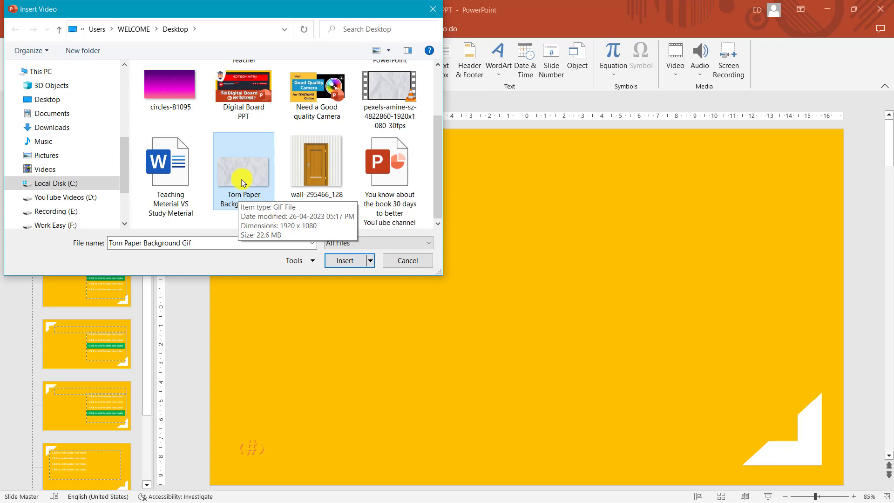
left_click(345, 260)
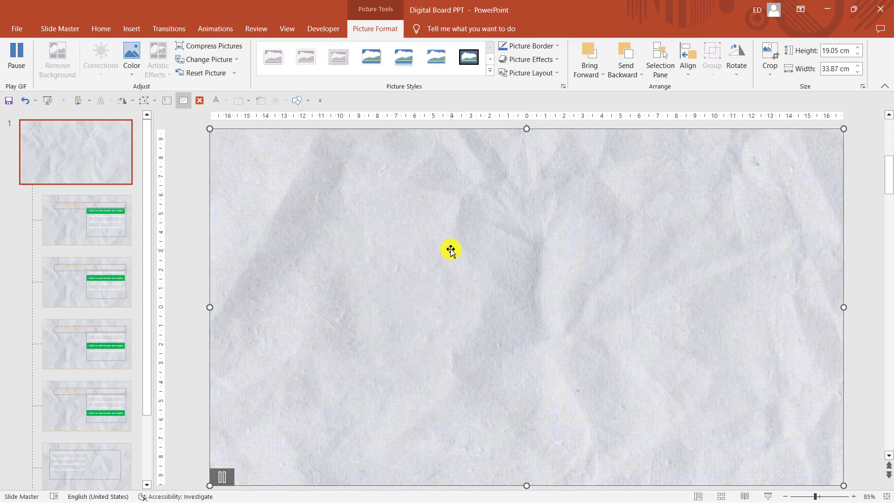
Send the paper GIF to the back, behind the corner shapes and page number
right_click(450, 250)
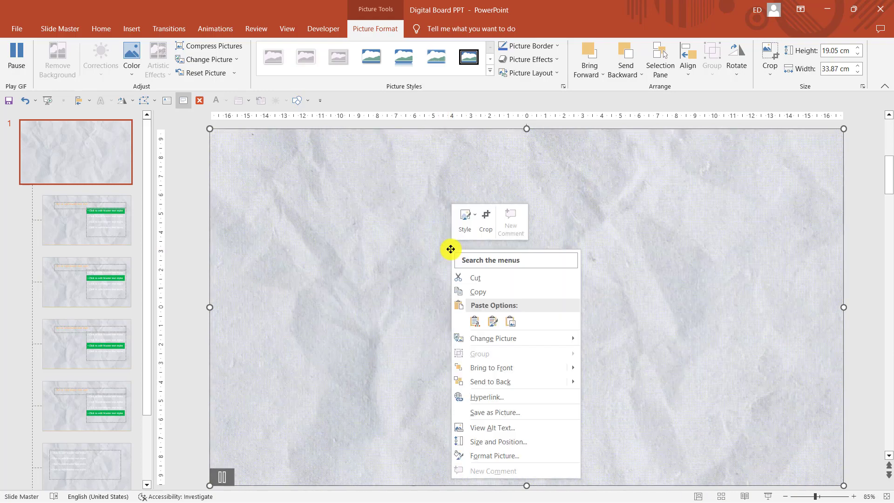
left_click(492, 389)
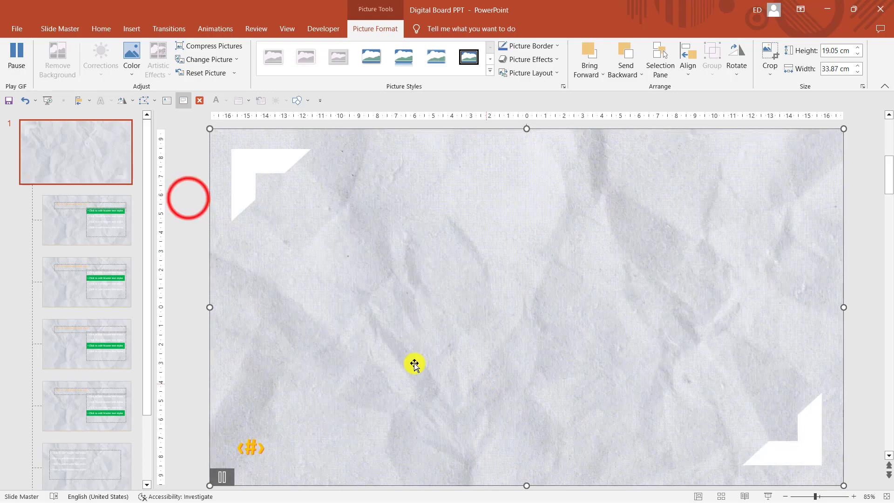
left_click(188, 200)
Nudge the top-left corner shape into place and fill both corner shapes orange
left_click(247, 160)
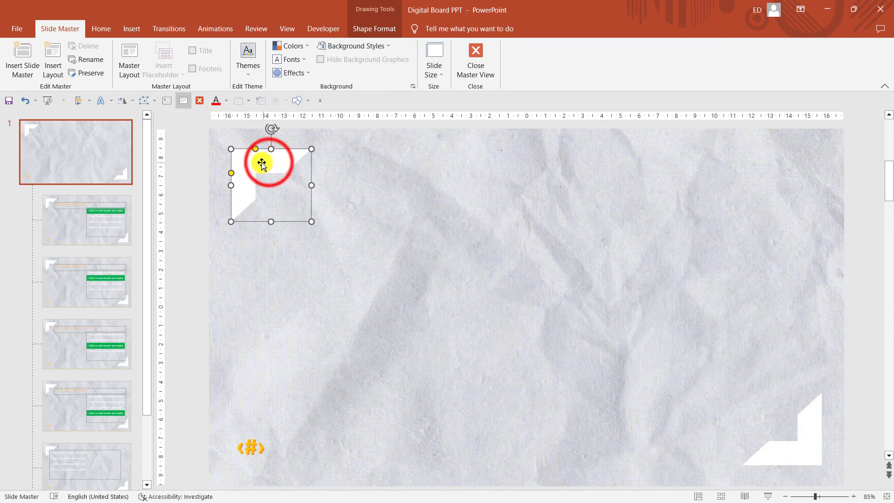
left_click_drag(263, 162, 259, 151)
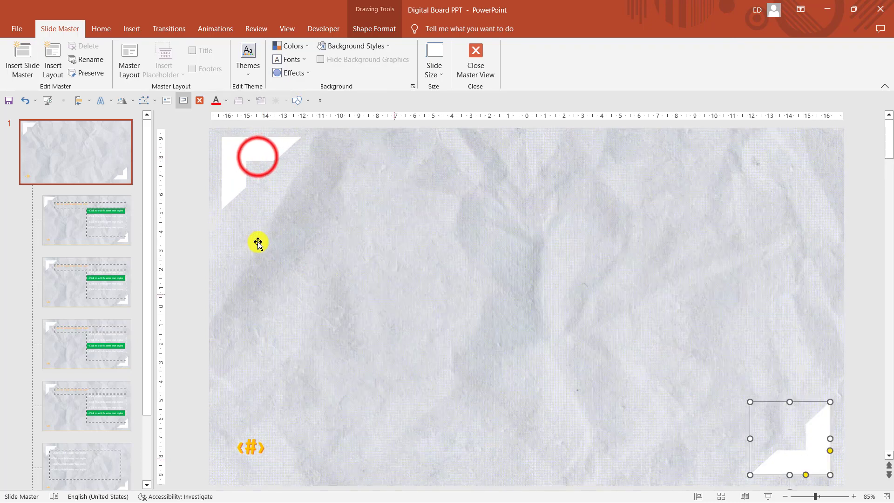
left_click(255, 159)
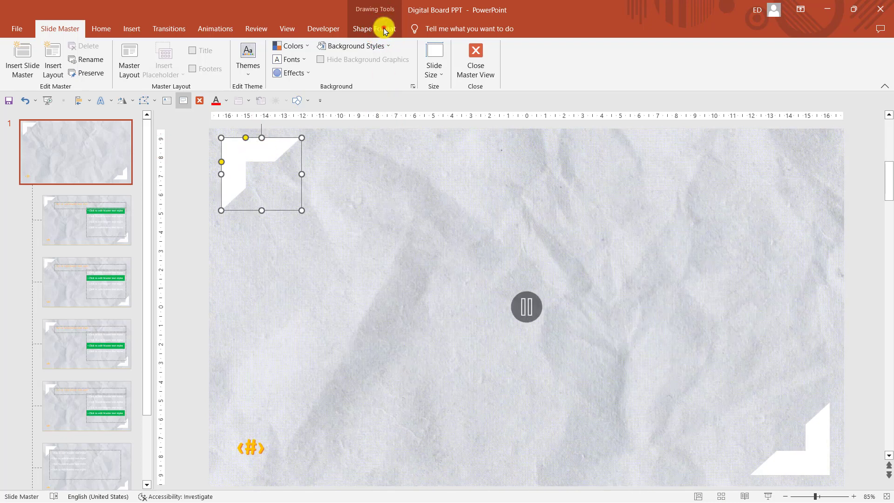
left_click(378, 28)
left_click(427, 49)
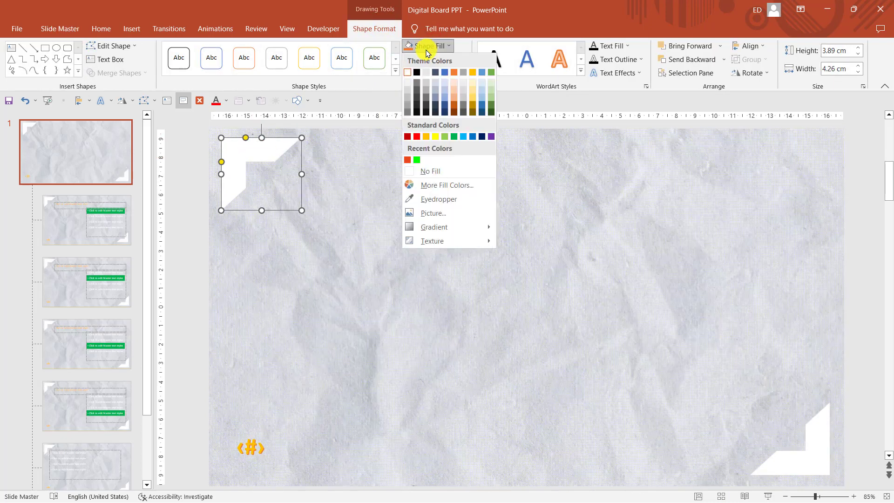
left_click(426, 136)
left_click(820, 472)
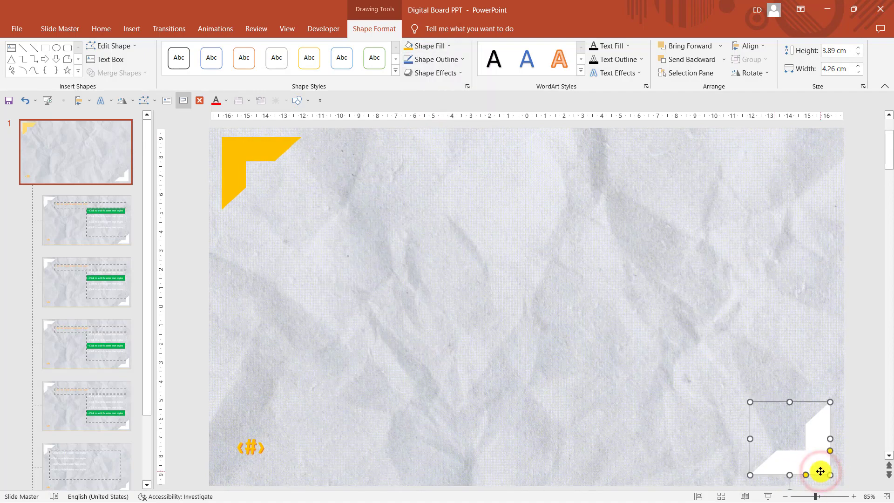
left_click(411, 50)
scroll(222, 241, "down", 1)
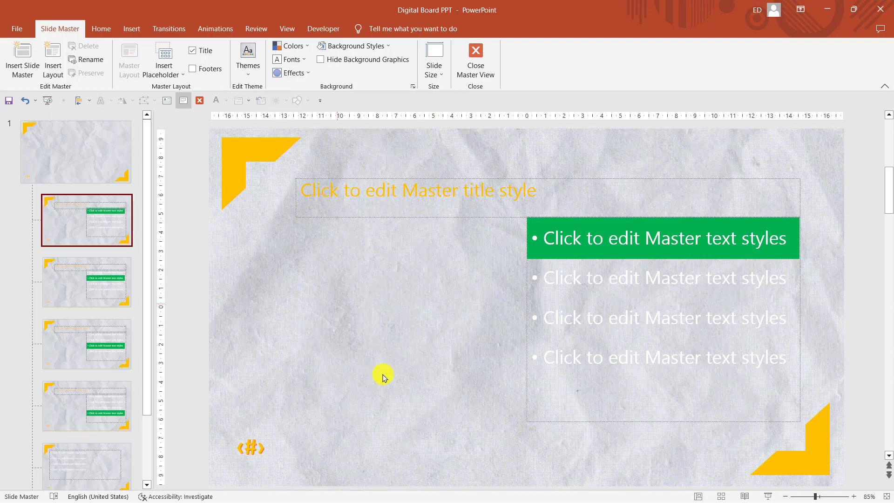
On the first master layout, set the title text to black and the bullet text dark
left_click(406, 178)
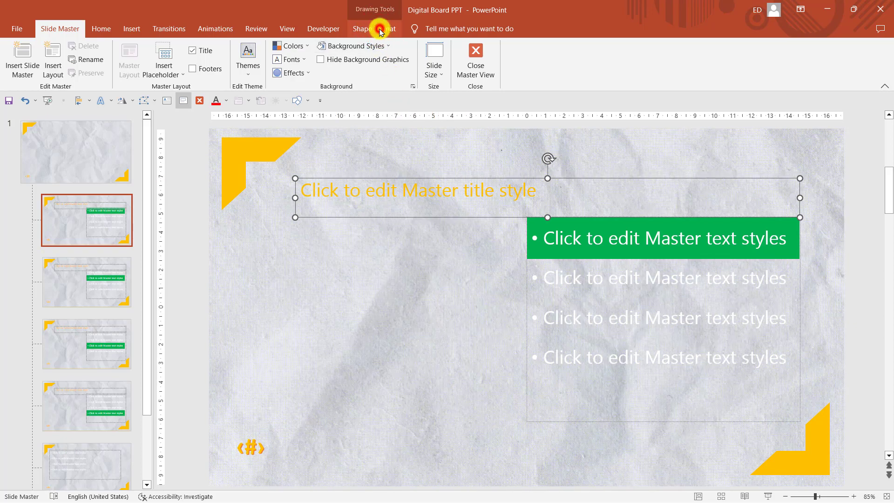
left_click(380, 31)
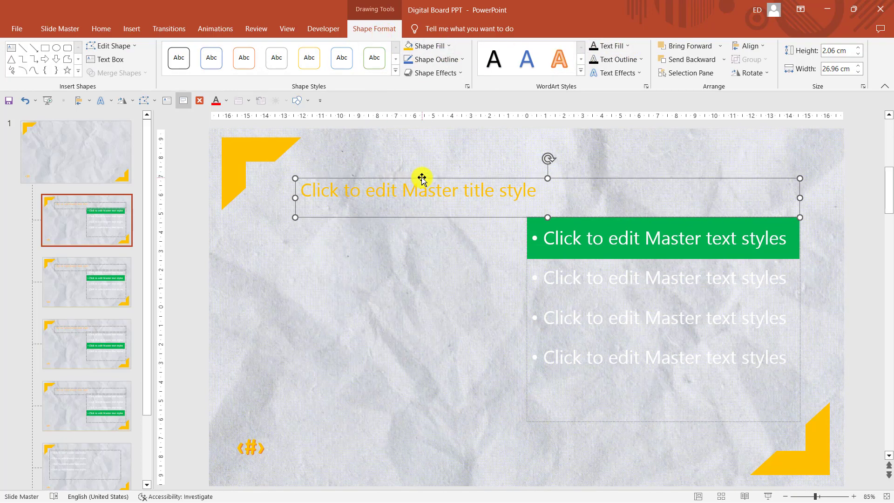
left_click(607, 45)
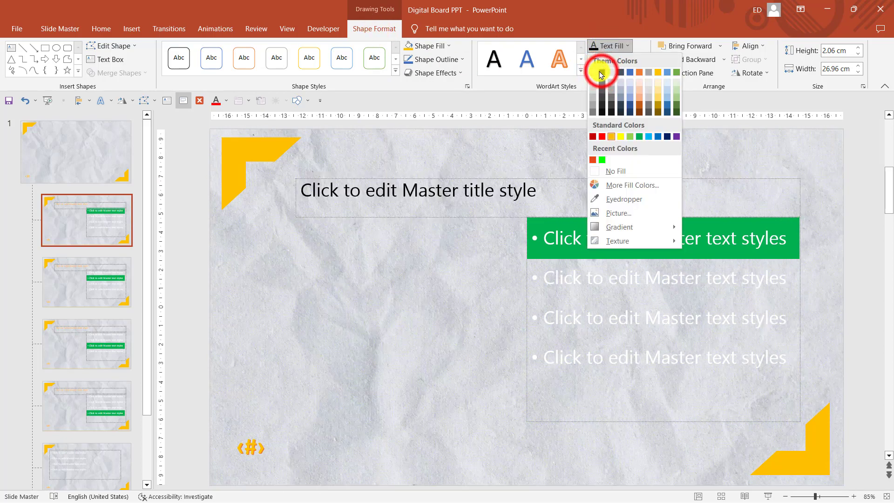
left_click(601, 72)
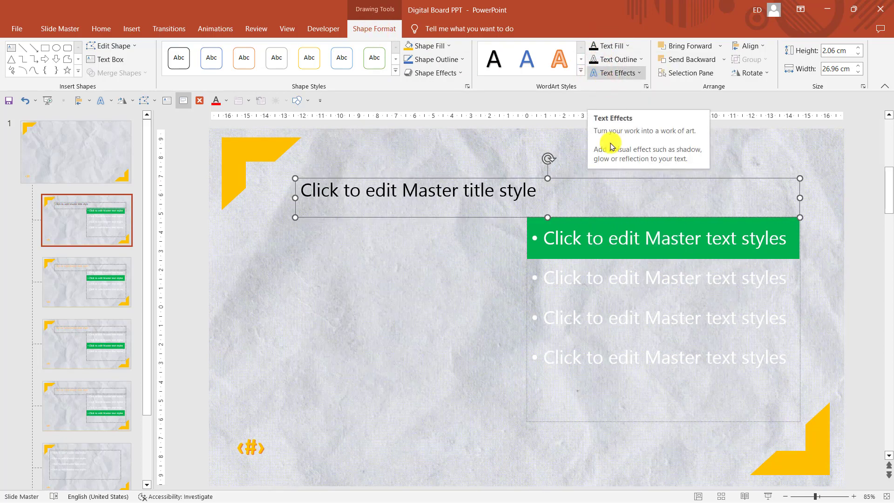
left_click(529, 303)
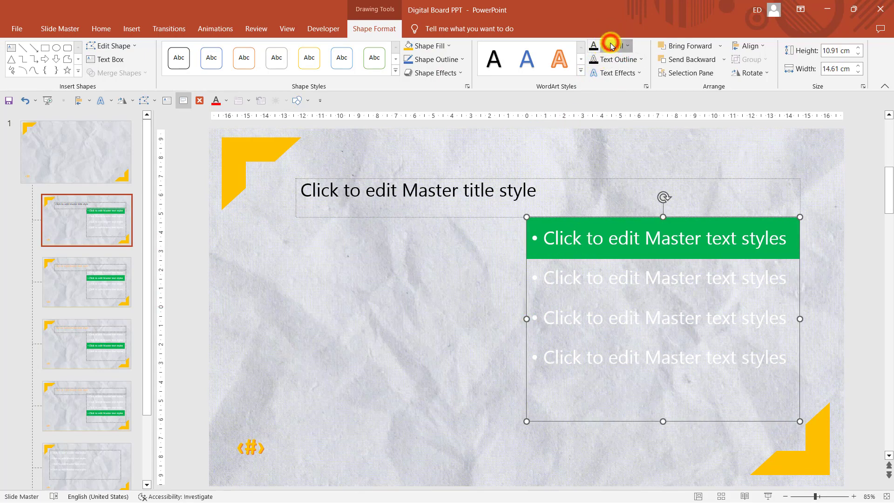
left_click(610, 45)
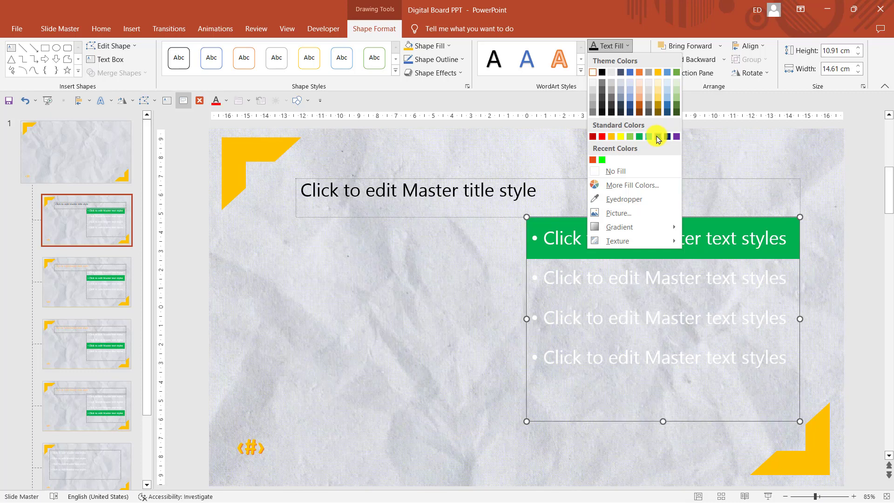
left_click(620, 116)
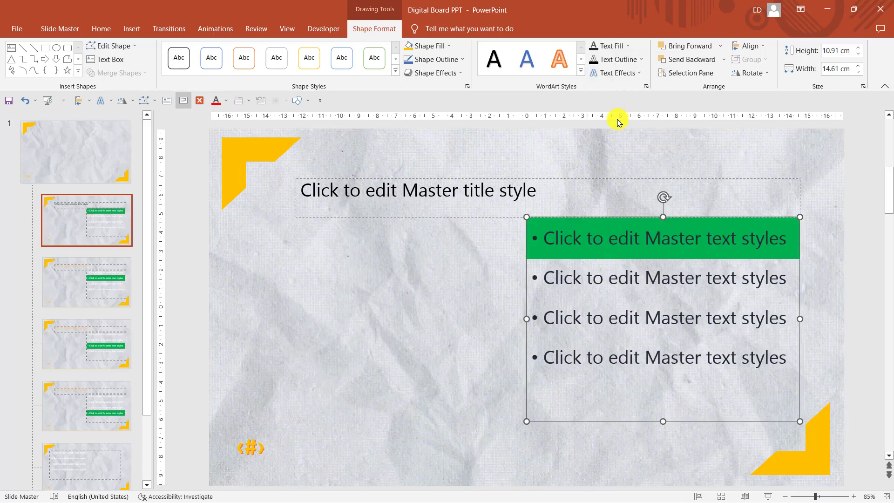
left_click(204, 239)
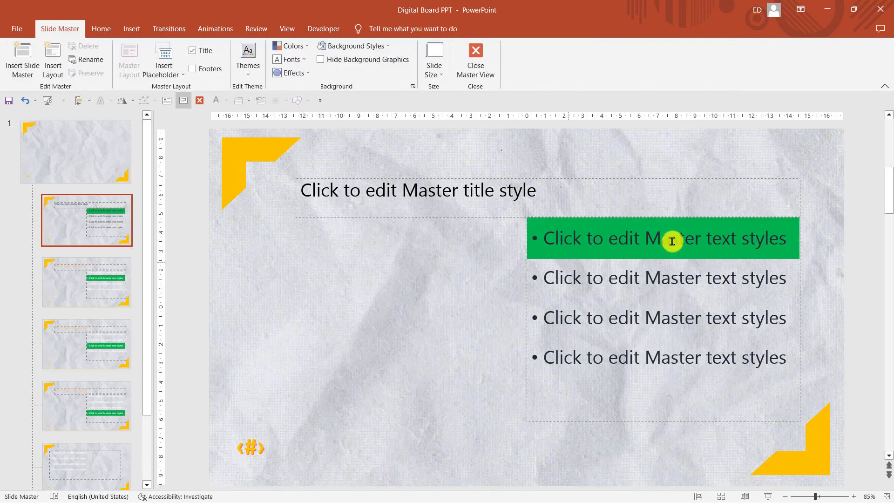
On the next layout, make the title text dark grey
left_click(89, 279)
left_click(381, 180)
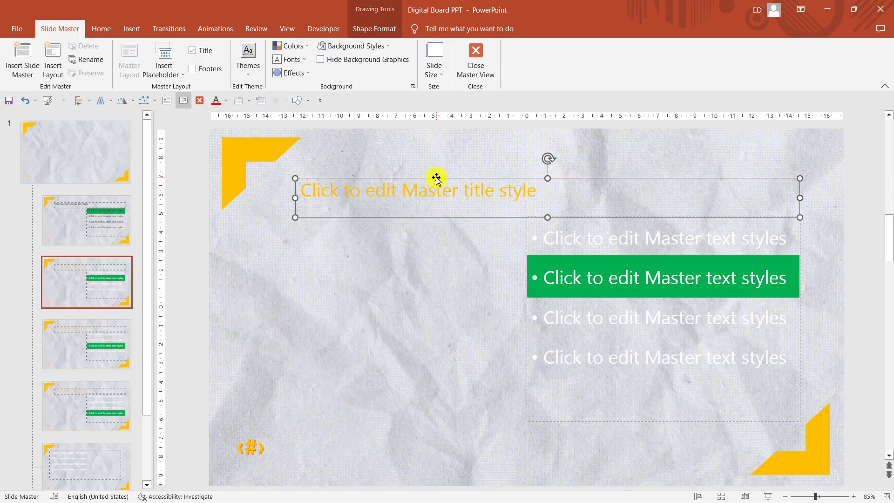
left_click(377, 28)
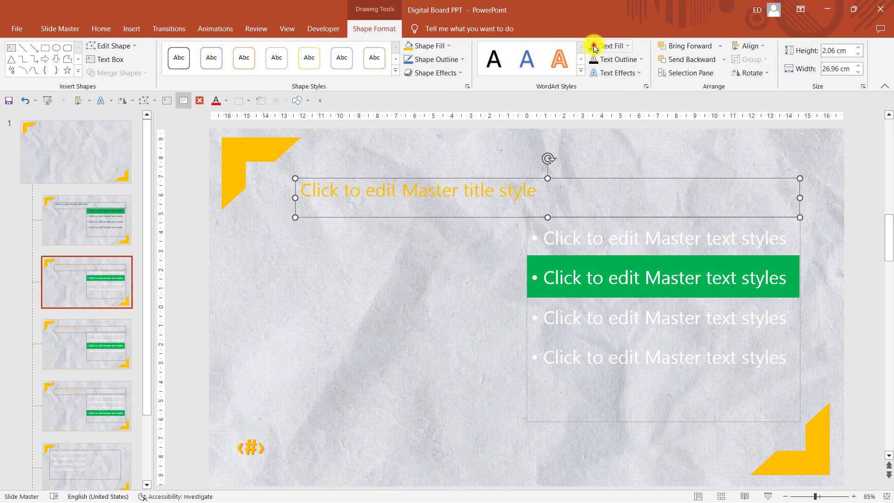
left_click(593, 46)
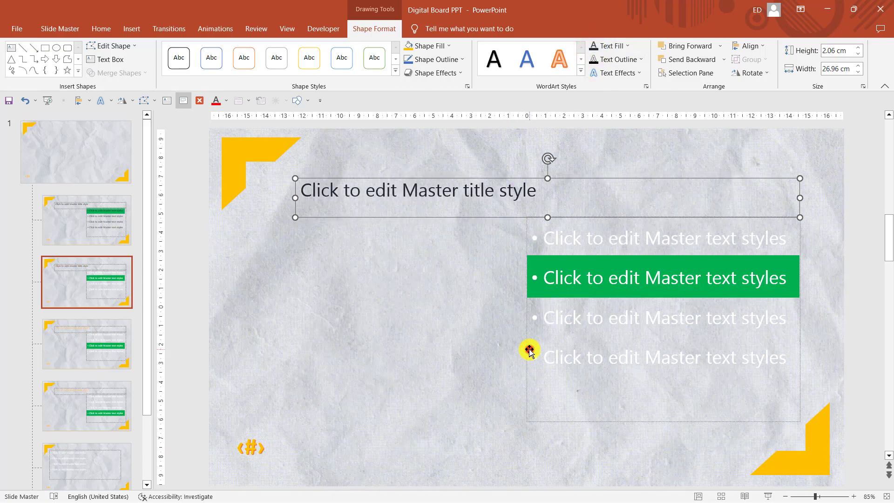
left_click(527, 346)
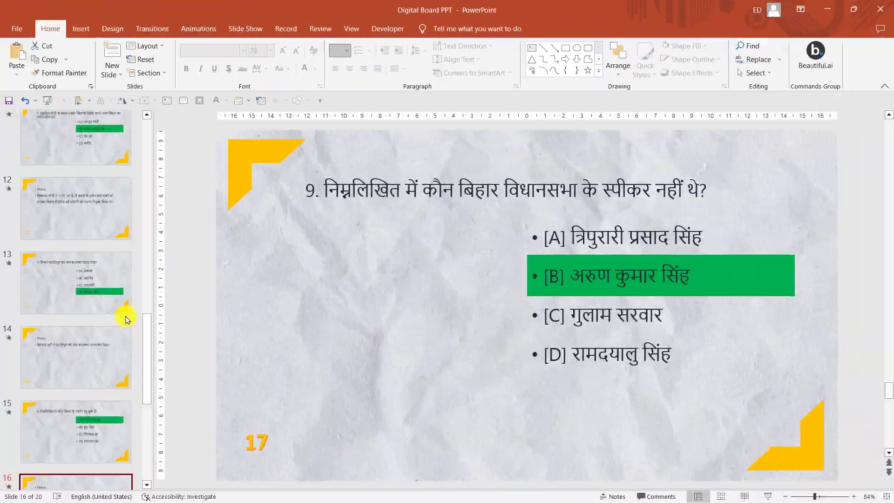
Select slide 3, the Mahavira language question, and start the slide show from it
scroll(123, 298, "up", 5)
scroll(121, 274, "up", 4)
scroll(94, 242, "up", 5)
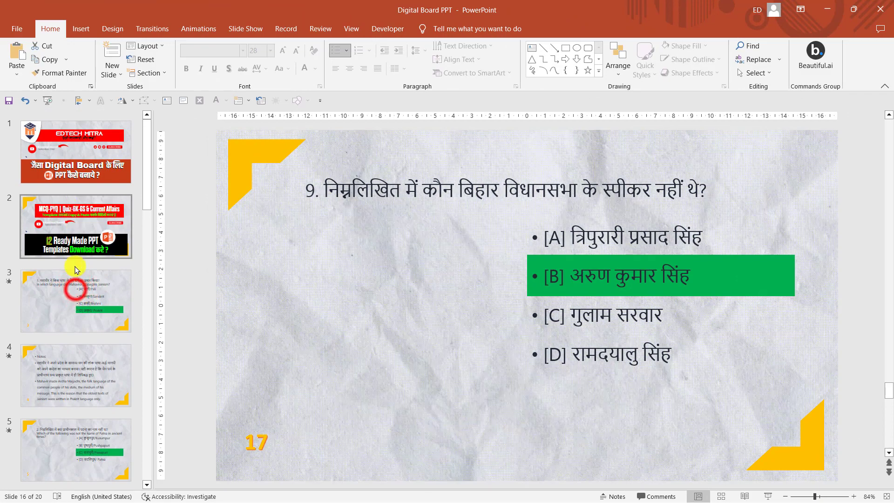
left_click(75, 284)
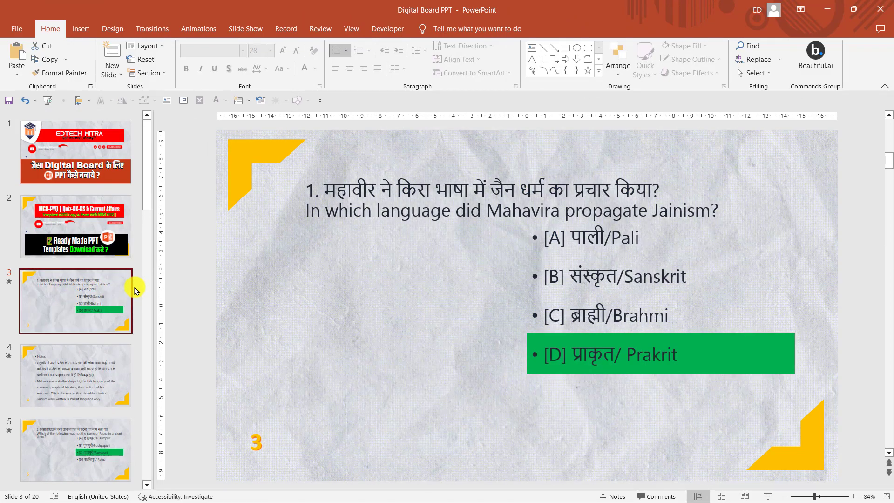
left_click(251, 31)
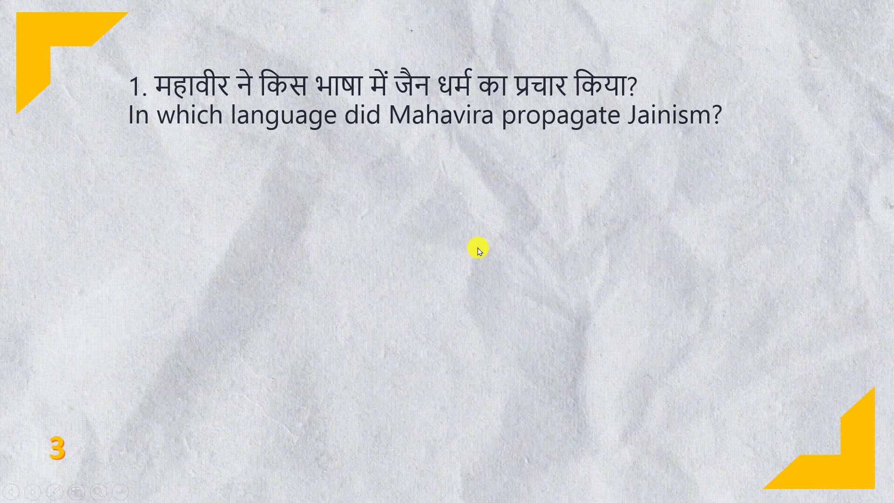
Reveal the first two answer options on question 1, then advance to the next slide
left_click(479, 250)
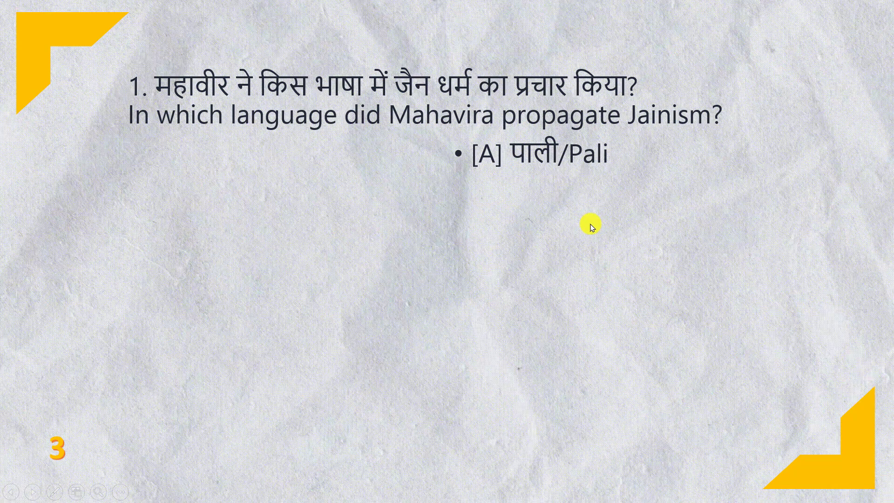
left_click(592, 226)
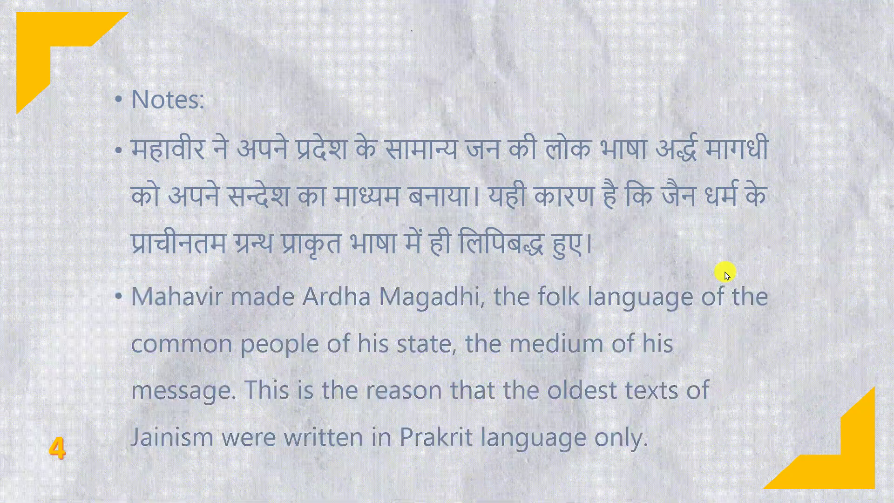
left_click(724, 275)
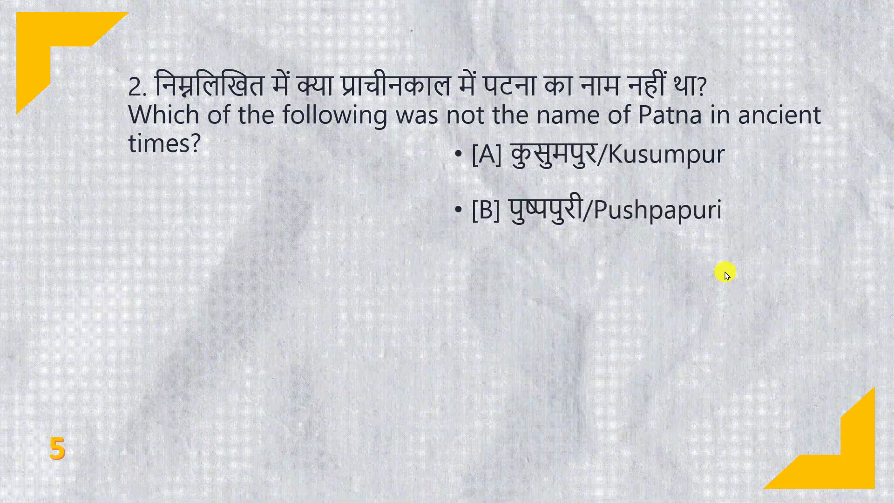
Reveal options C Pawapuri and D Patna, highlight Pawapuri as correct, and finish the show
left_click(726, 275)
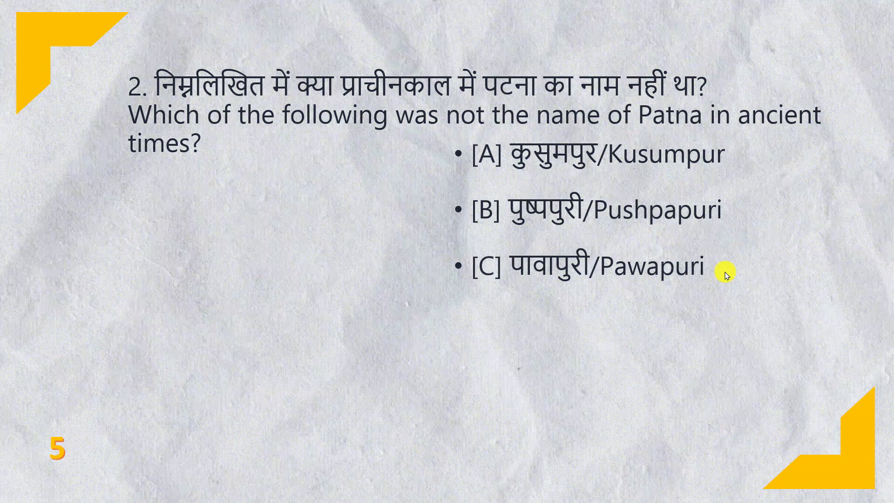
left_click(726, 275)
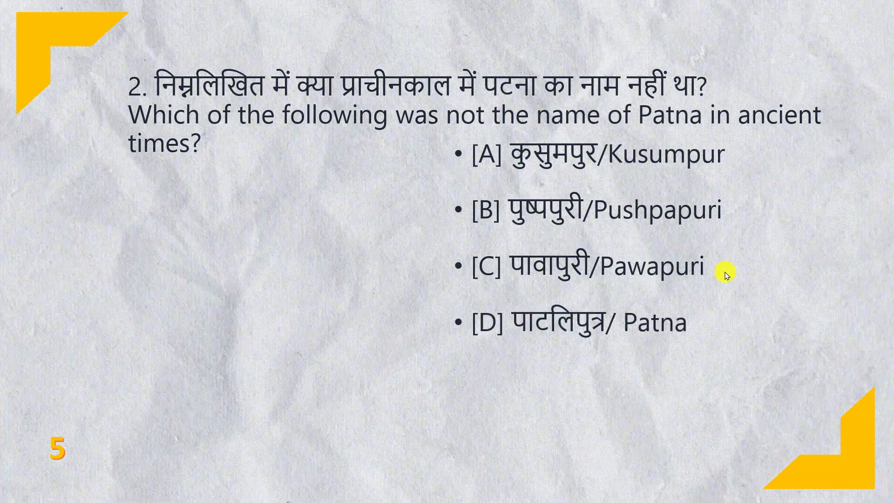
left_click(726, 275)
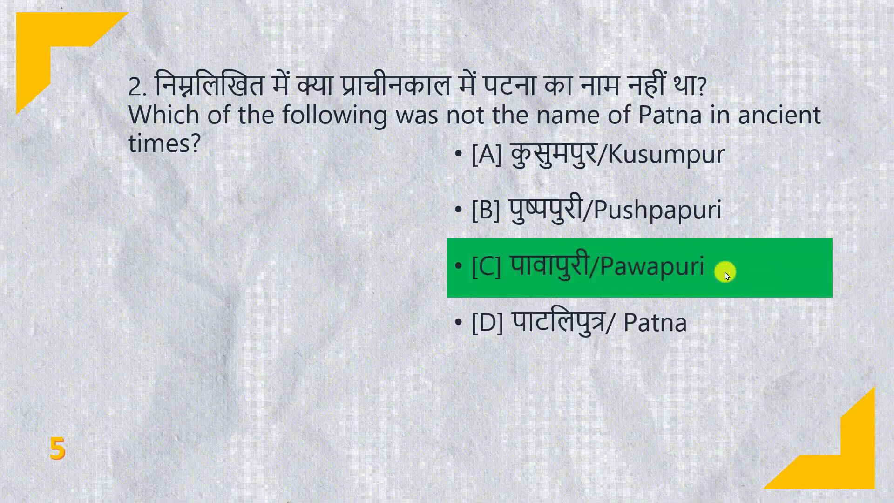
left_click(726, 275)
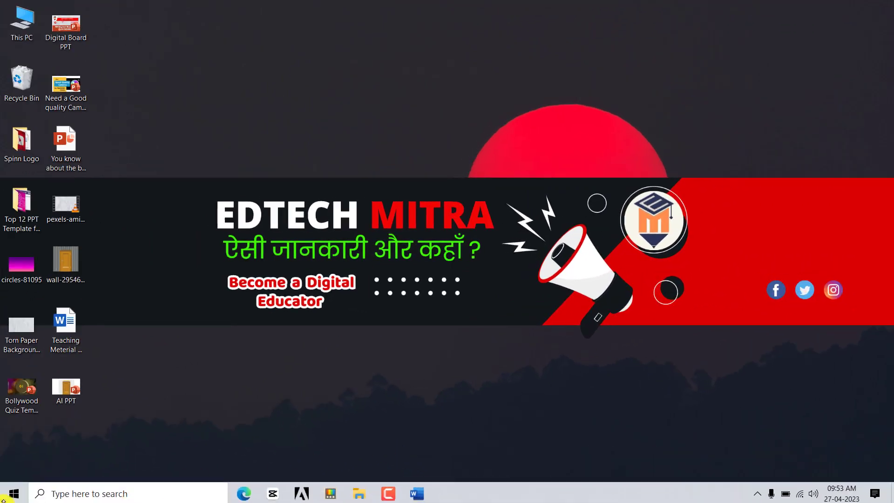
Launch Google Chrome from the Start menu using your own profile
left_click(6, 498)
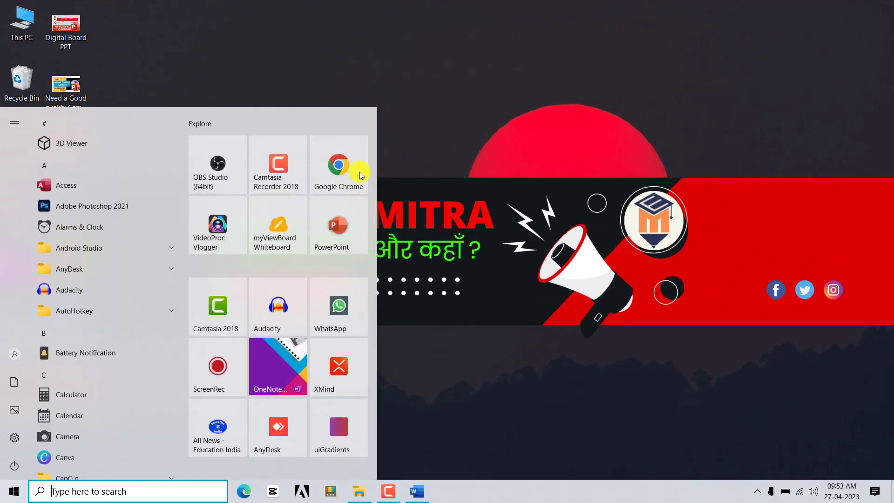
left_click(339, 162)
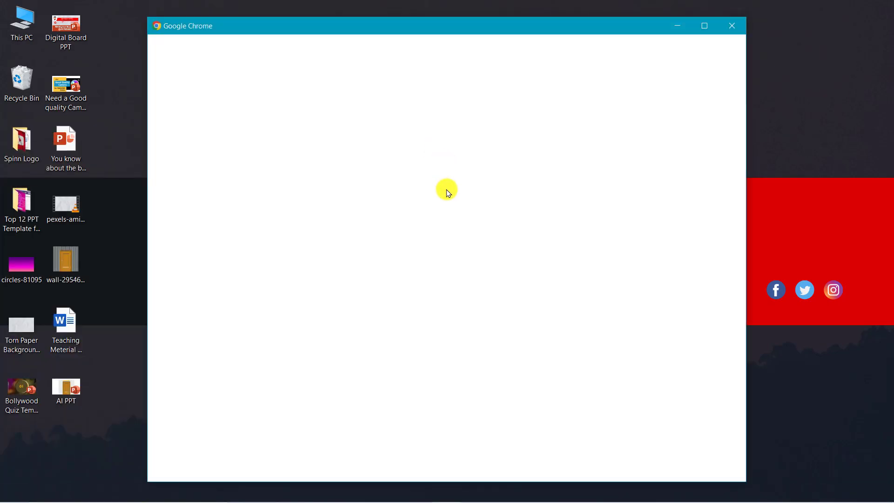
left_click(442, 285)
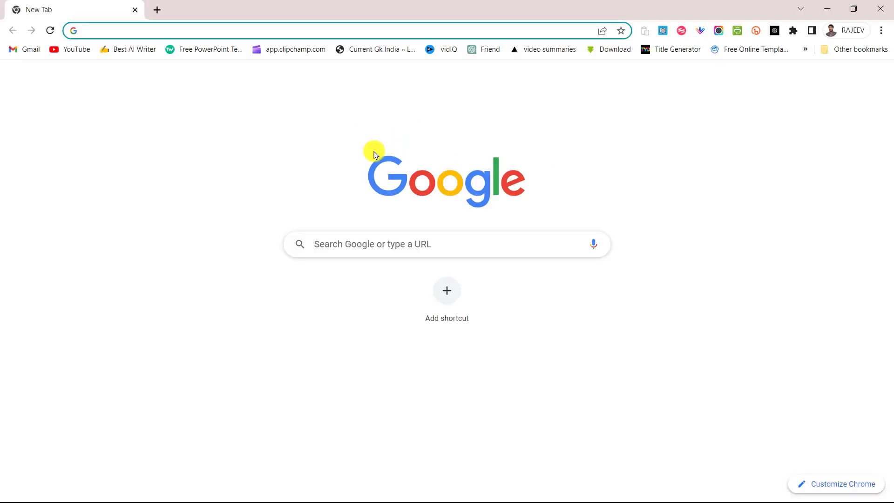
Search Google for 'pixeles' to bring up the Pexels free stock photo site
left_click(365, 242)
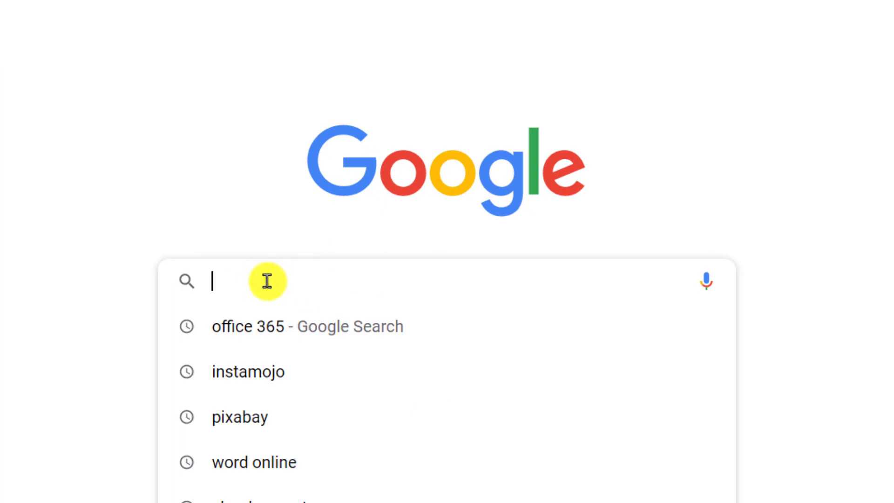
type("pi")
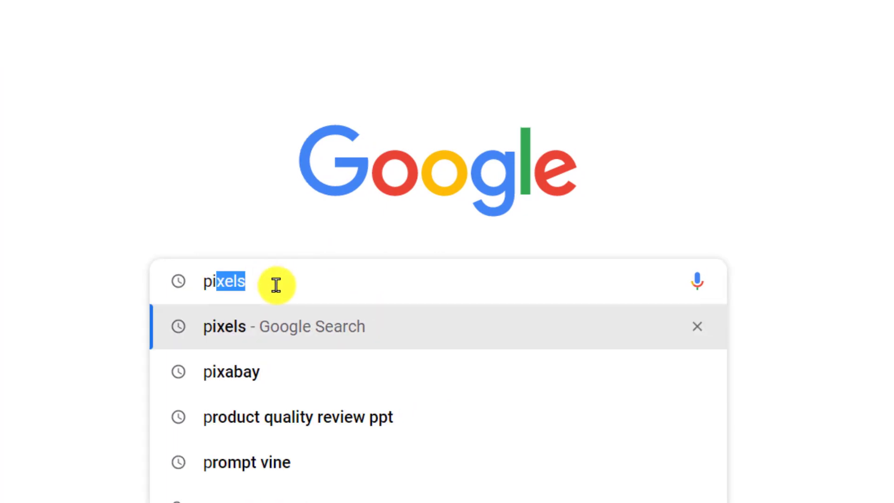
type("xele")
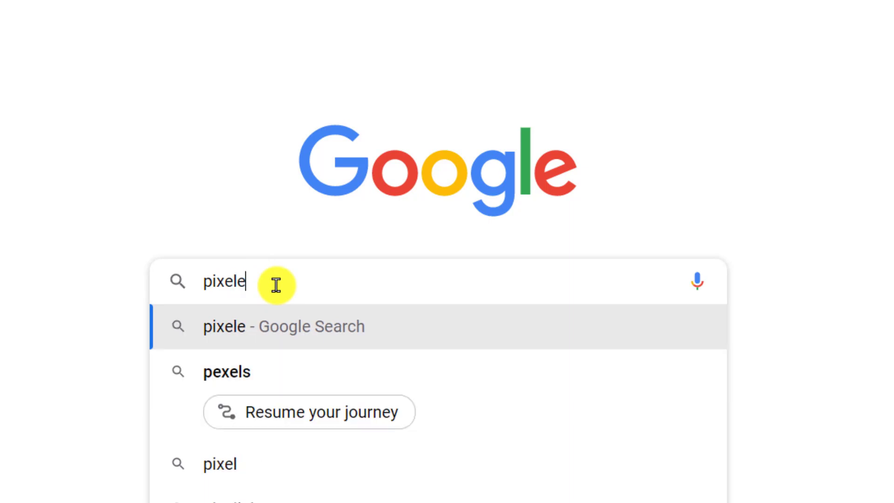
type("s")
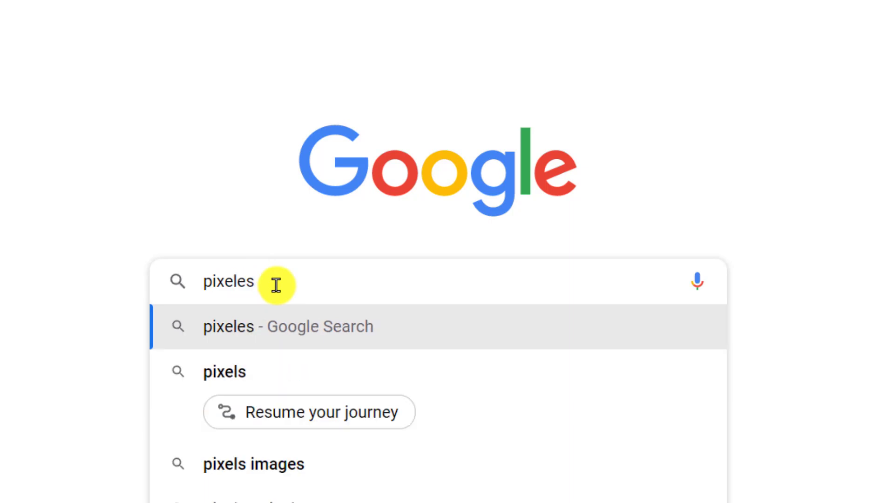
key("Return")
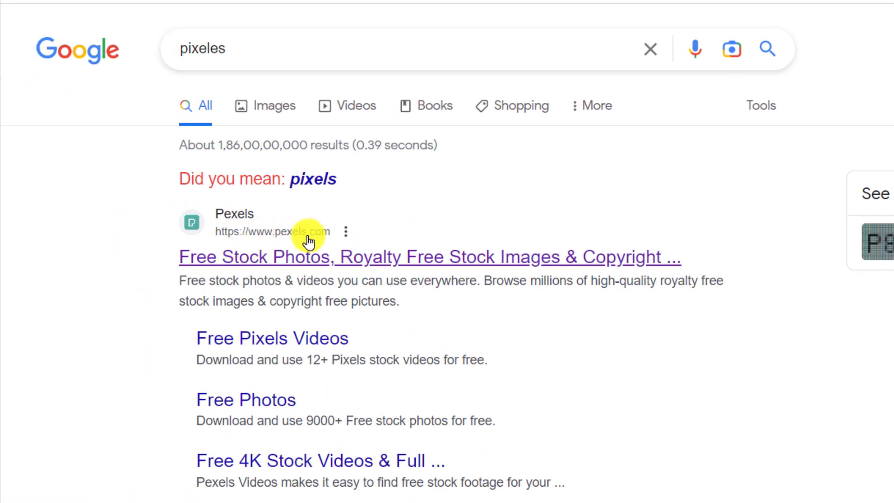
Open the Pexels home page and switch its search type from Photos to Videos
left_click(296, 257)
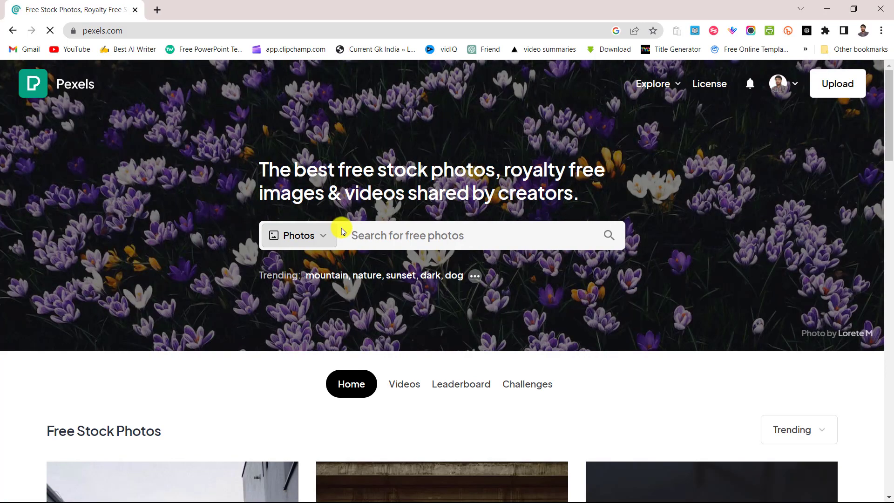
left_click(323, 239)
scroll(312, 237, "down", 1)
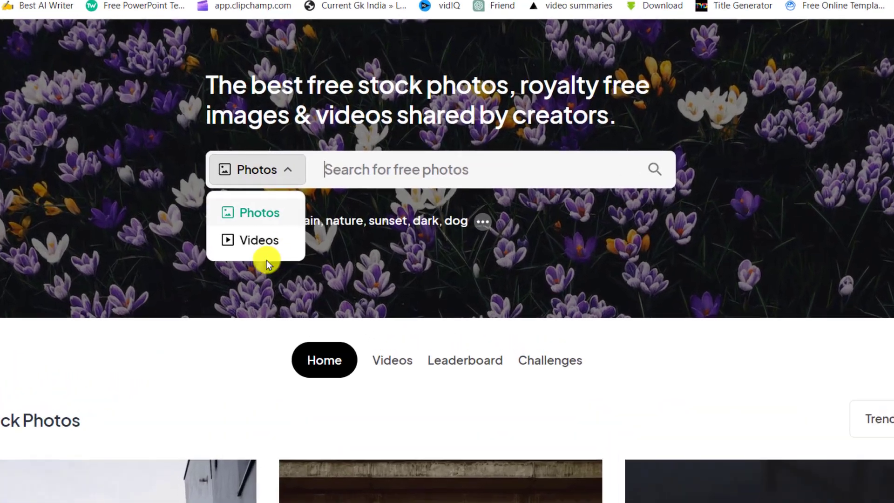
left_click(259, 240)
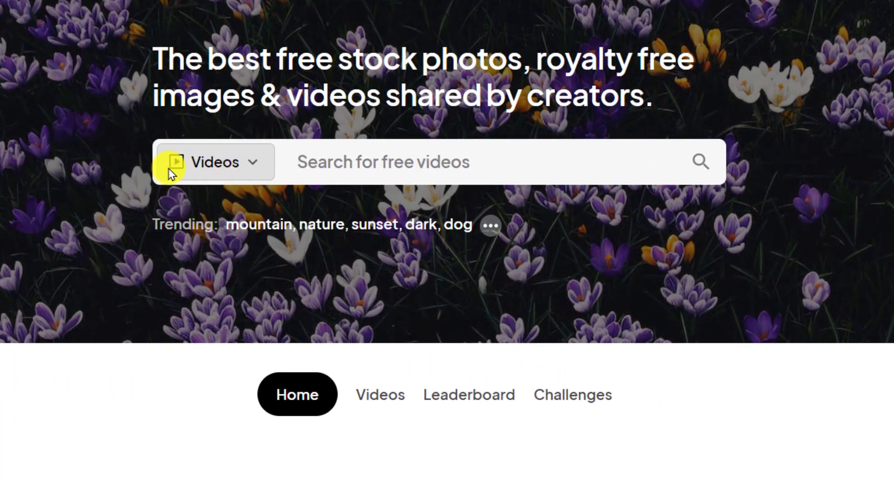
left_click(170, 167)
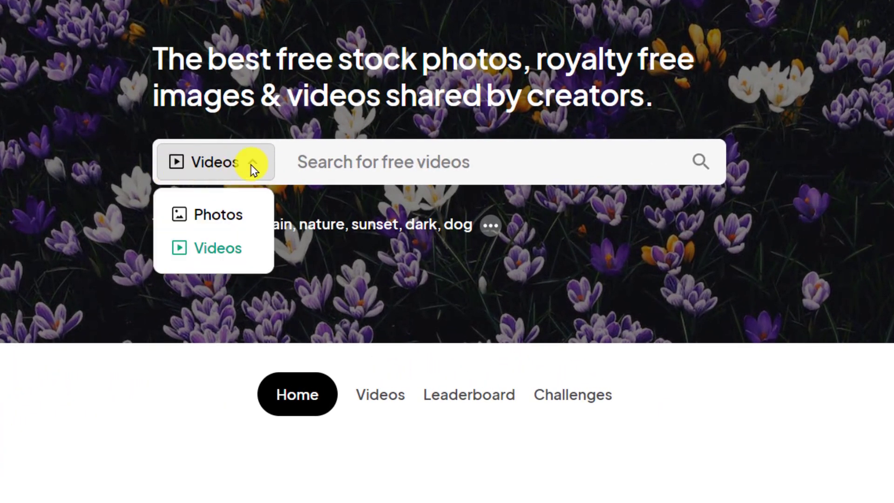
left_click(208, 249)
left_click(363, 172)
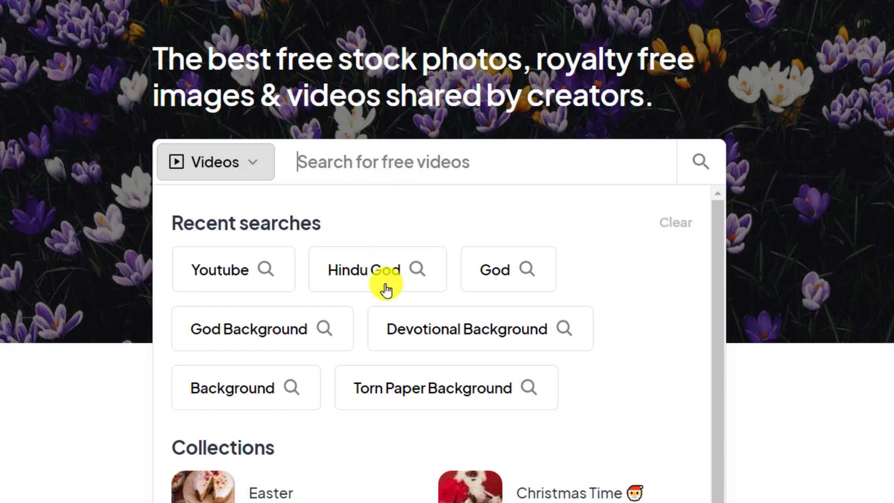
Search Pexels videos for 'Torn Paper Background' and browse the results to the pastel layered-paper clip
left_click(432, 387)
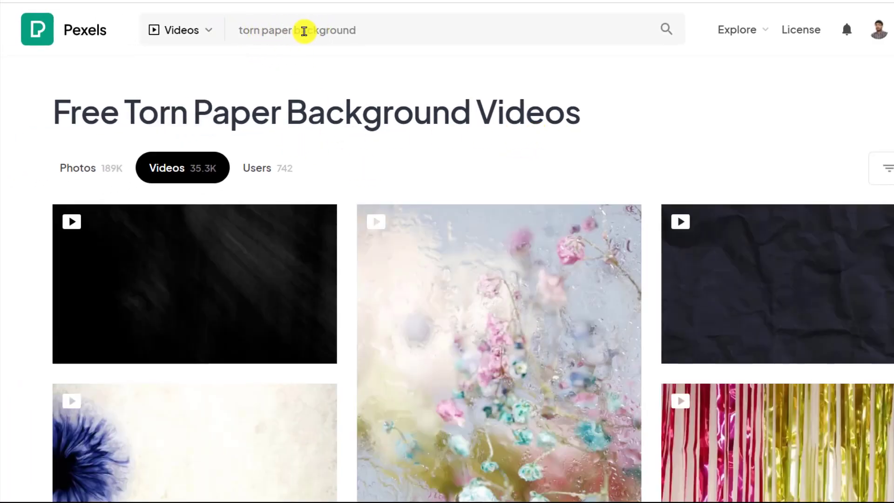
scroll(371, 149, "down", 2)
scroll(334, 180, "down", 5)
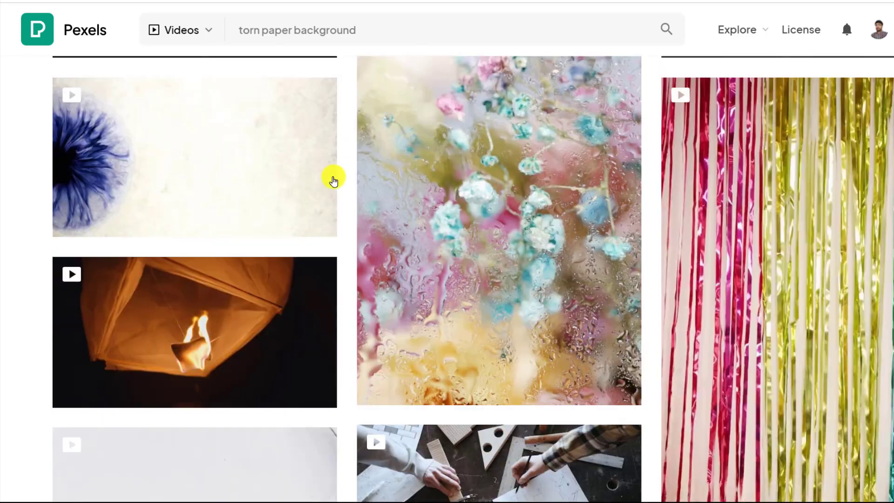
scroll(189, 180, "down", 5)
scroll(333, 167, "up", 5)
scroll(489, 190, "down", 6)
scroll(471, 207, "down", 6)
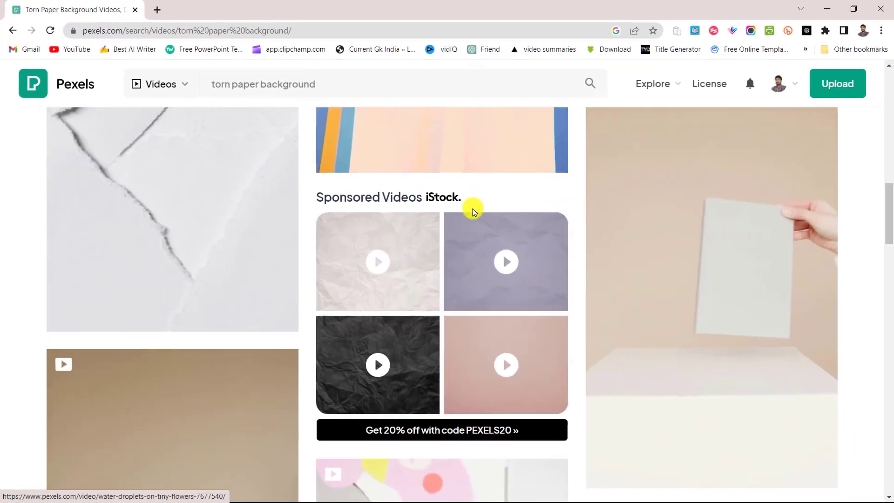
scroll(435, 216, "down", 1)
scroll(432, 239, "up", 5)
scroll(425, 235, "down", 1)
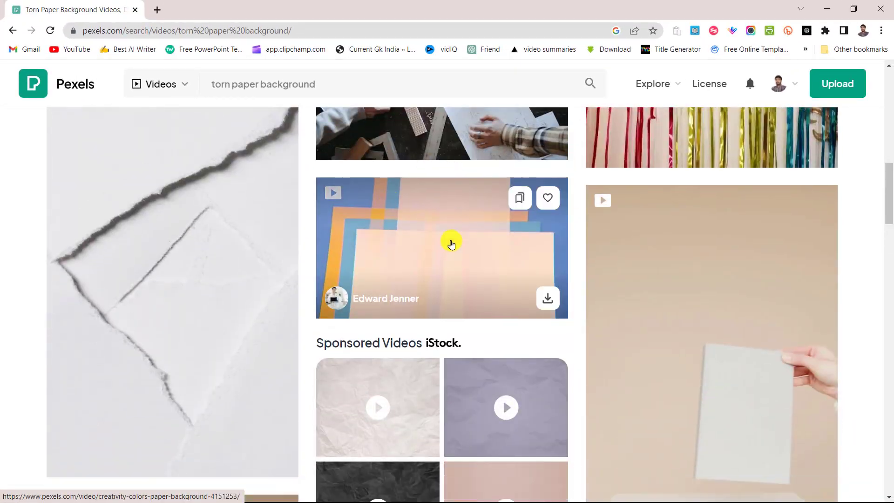
scroll(448, 241, "down", 4)
scroll(456, 234, "down", 5)
scroll(456, 233, "down", 4)
scroll(490, 244, "down", 6)
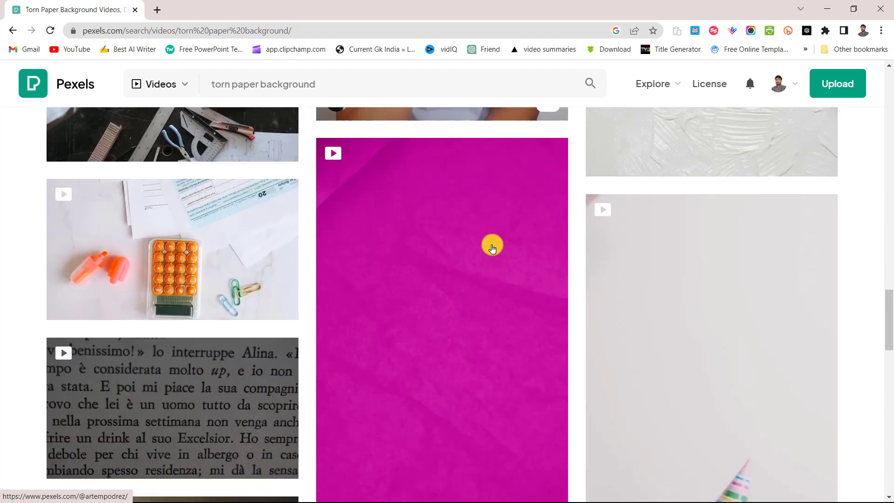
scroll(605, 234, "up", 2)
scroll(679, 231, "down", 4)
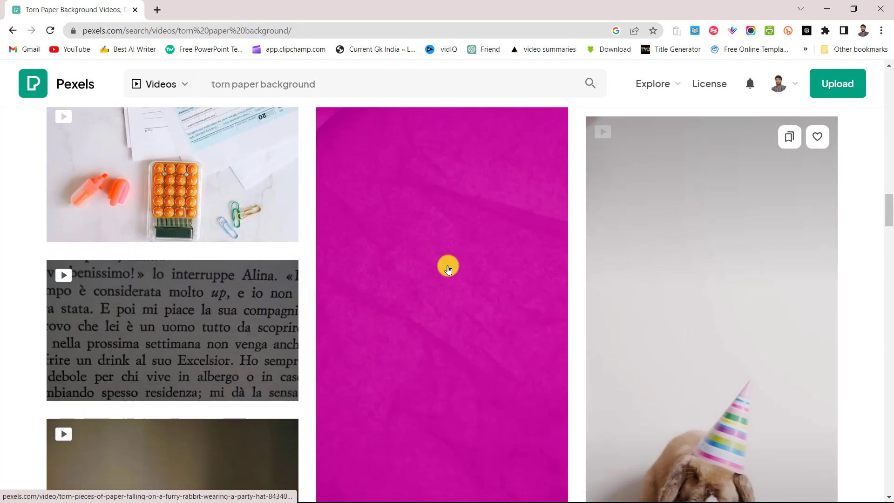
scroll(449, 266, "down", 5)
scroll(419, 266, "down", 5)
scroll(410, 266, "down", 3)
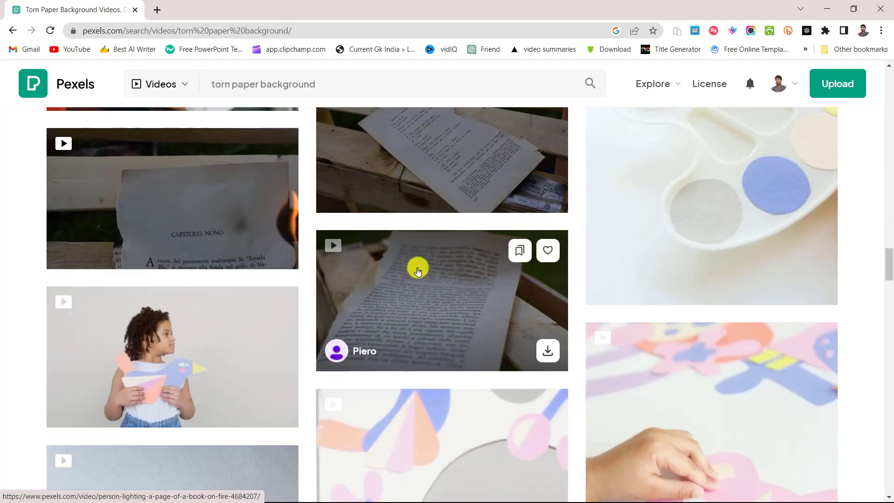
scroll(415, 267, "down", 5)
scroll(418, 269, "down", 1)
scroll(420, 270, "down", 3)
scroll(434, 266, "down", 5)
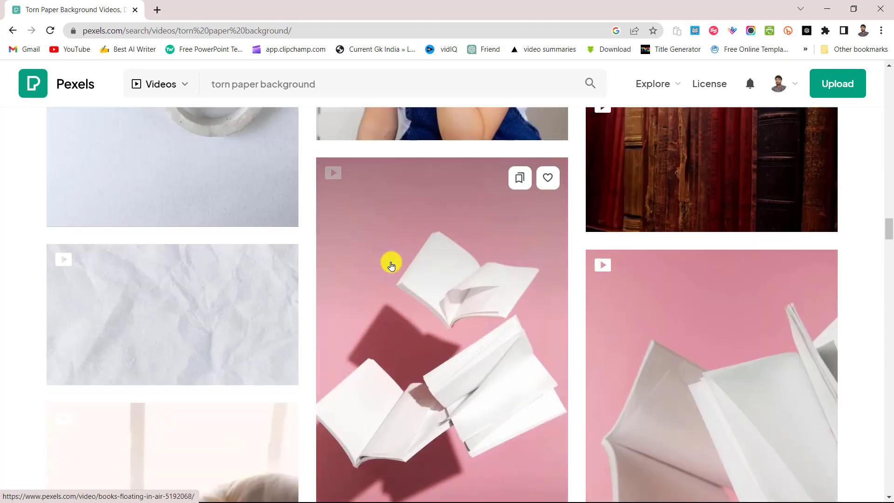
scroll(391, 264, "down", 3)
scroll(399, 253, "down", 3)
scroll(190, 175, "up", 2)
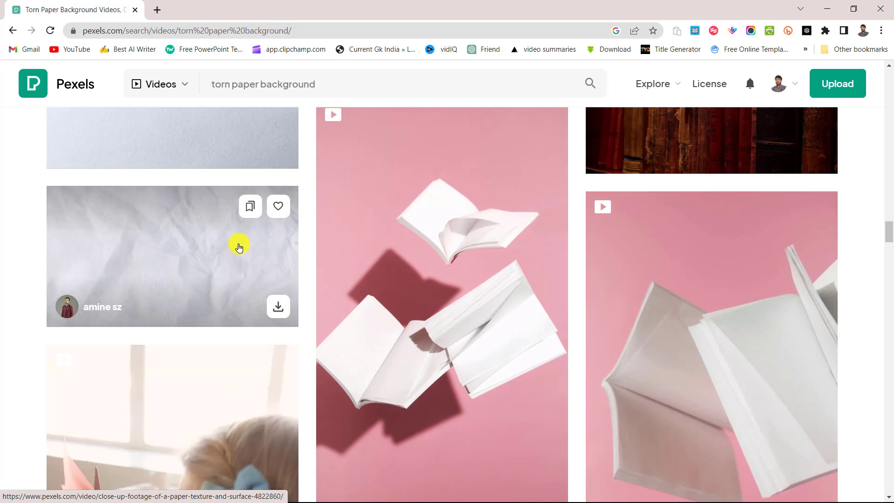
scroll(187, 231, "up", 3)
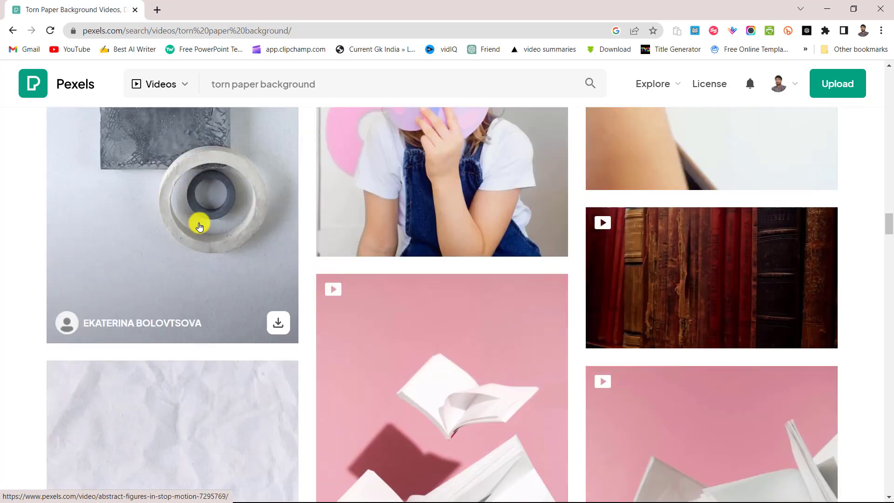
scroll(224, 282, "down", 3)
scroll(183, 273, "down", 1)
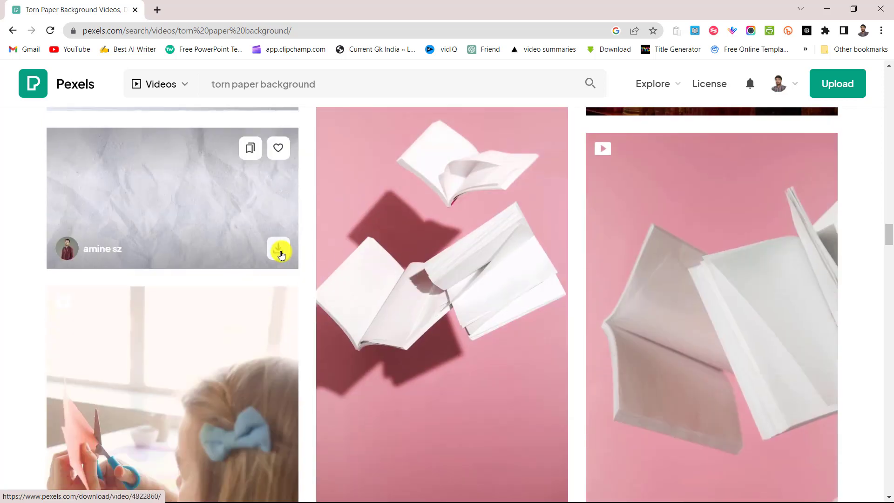
scroll(473, 225, "up", 7)
scroll(473, 226, "up", 6)
scroll(473, 225, "up", 4)
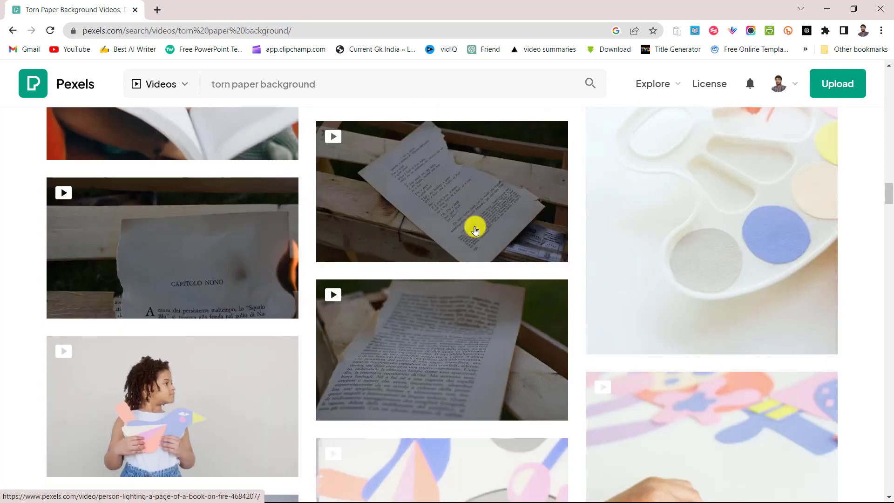
scroll(475, 229, "up", 3)
scroll(475, 229, "up", 3)
scroll(441, 234, "up", 3)
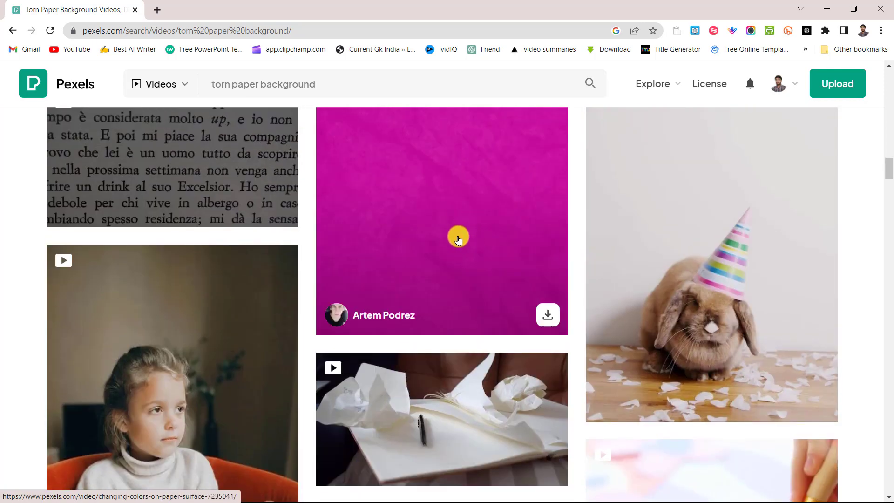
scroll(458, 235, "up", 4)
scroll(458, 239, "up", 5)
scroll(458, 240, "up", 5)
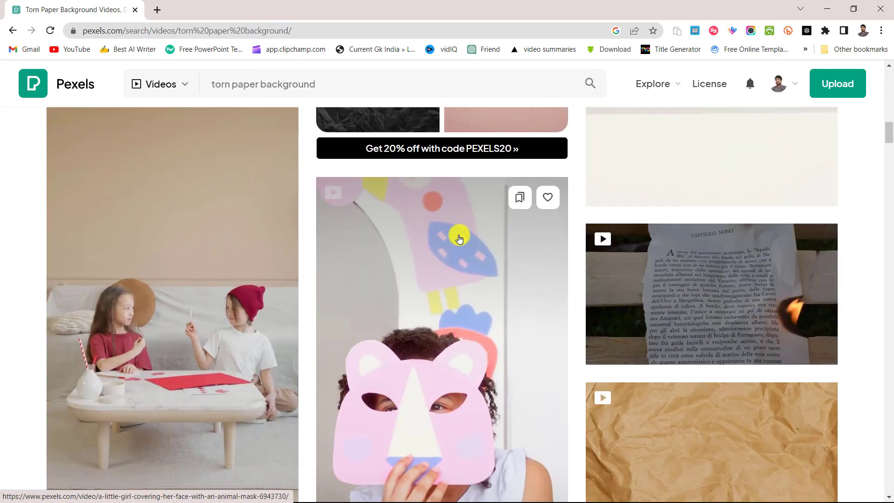
scroll(459, 239, "up", 6)
scroll(456, 237, "up", 3)
scroll(418, 247, "up", 1)
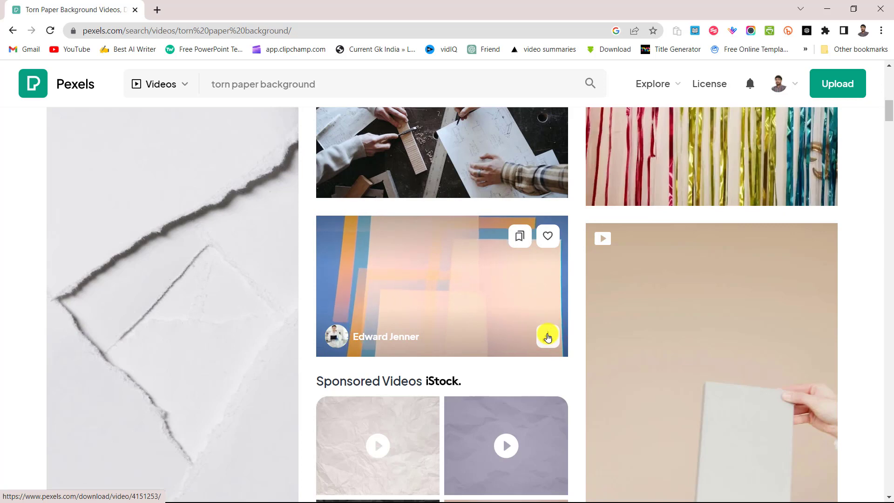
Download the pastel layered-paper video (3840x2160, 50fps) as an MP4 to the Desktop
left_click(547, 336)
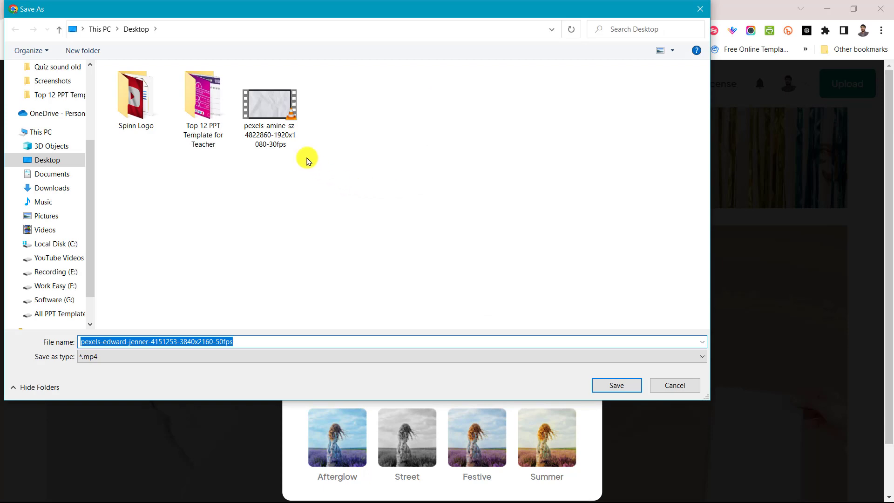
left_click(617, 385)
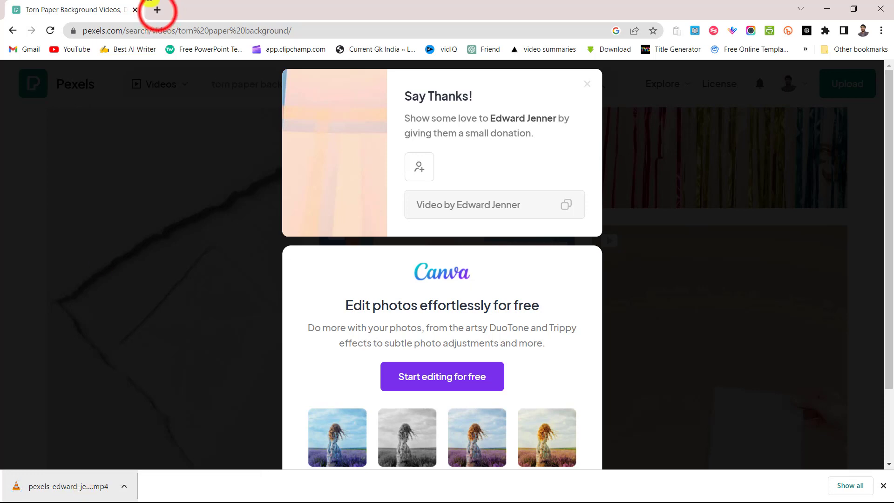
In a new tab, search Google for 'cloudconvert' and open the CloudConvert File Converter site
left_click(158, 10)
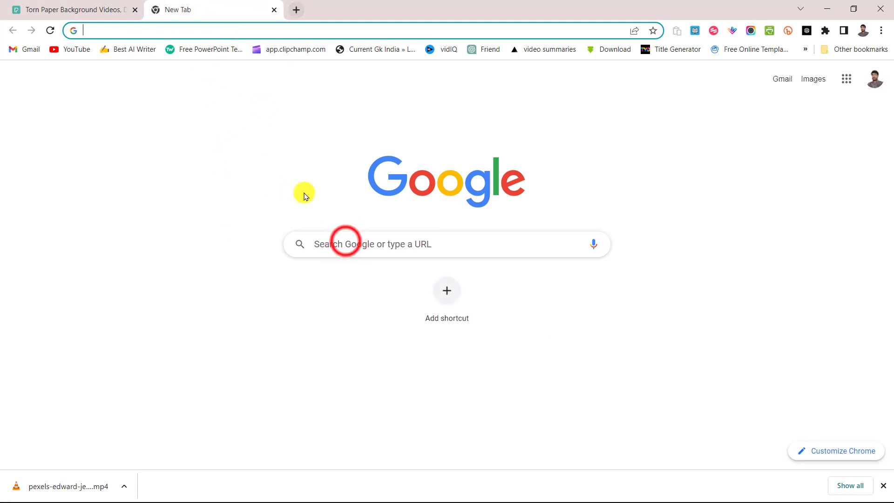
left_click(343, 241)
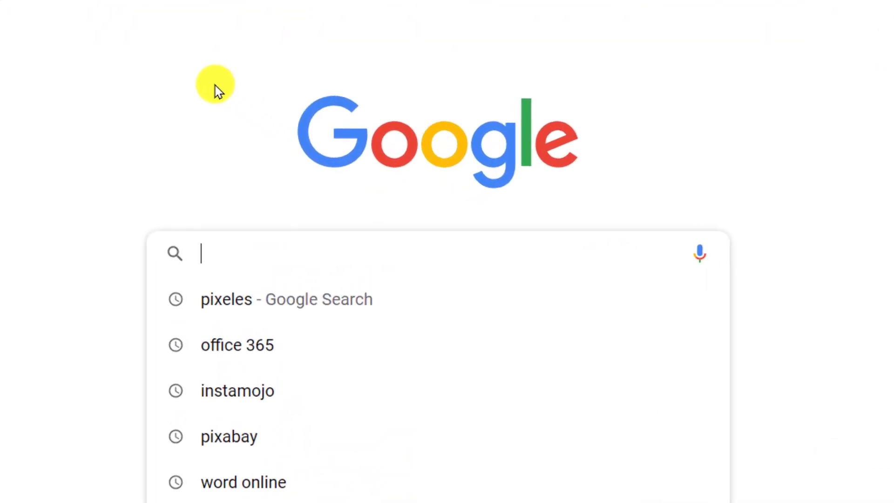
type("c")
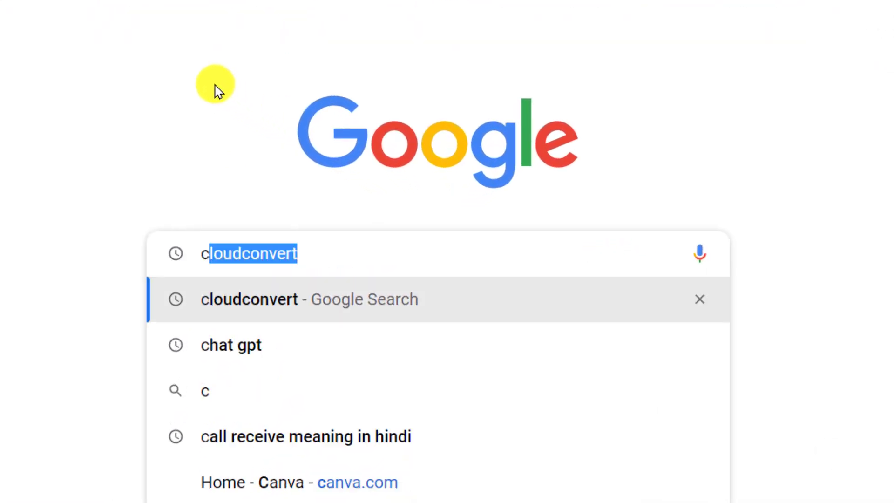
type("lou")
left_click(385, 242)
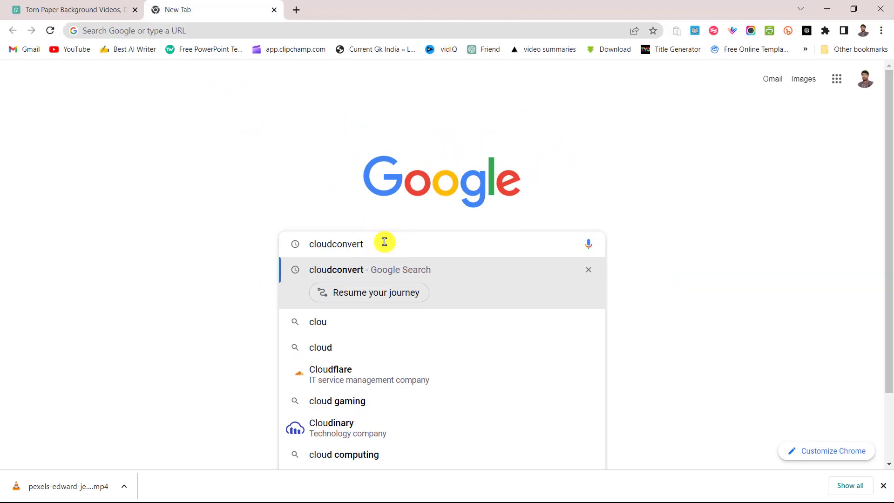
key("Return")
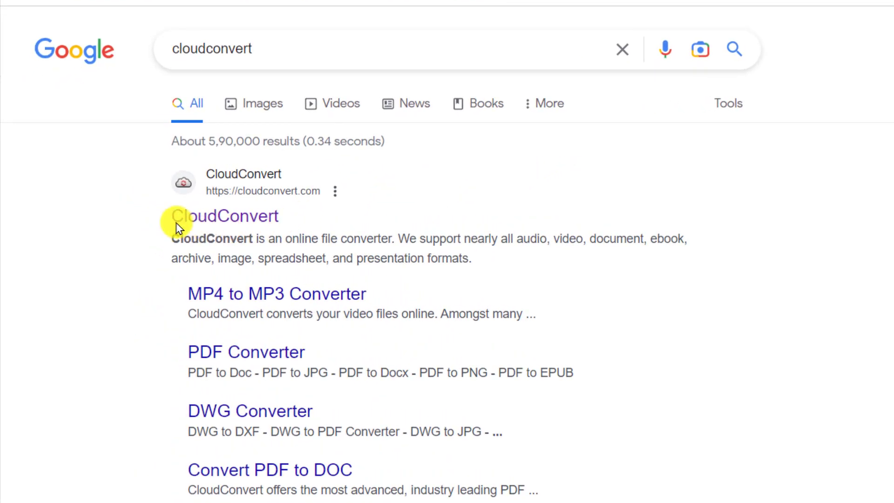
left_click(239, 222)
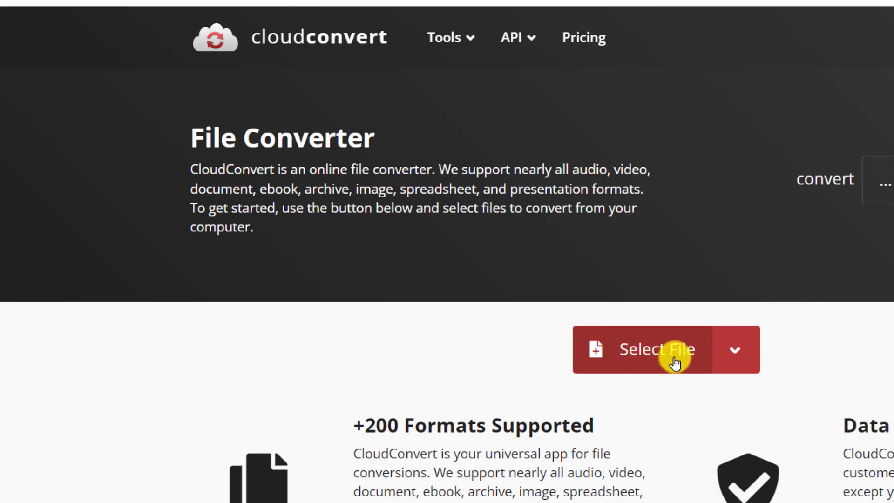
Upload the downloaded Pexels paper MP4 from the Desktop into CloudConvert
left_click(666, 351)
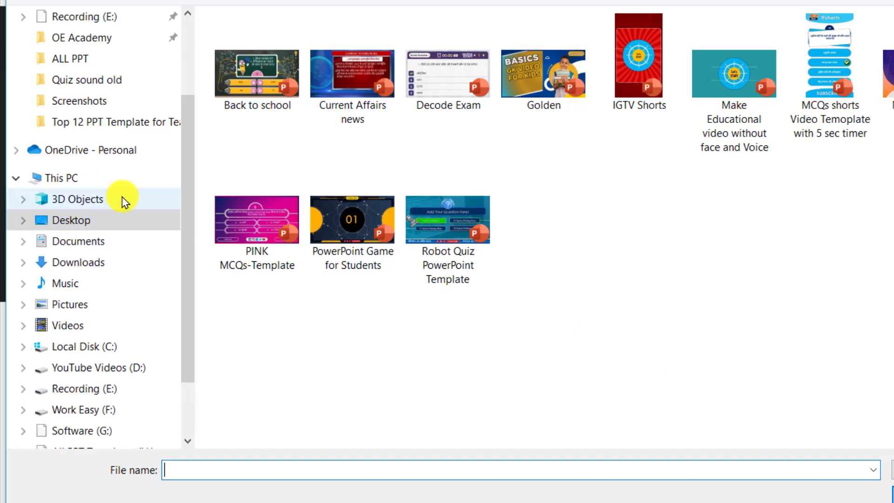
left_click(89, 244)
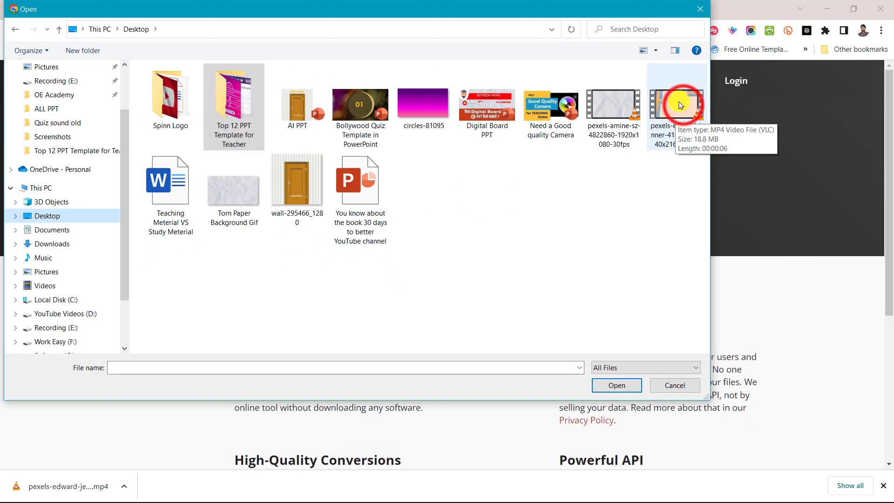
left_click(679, 104)
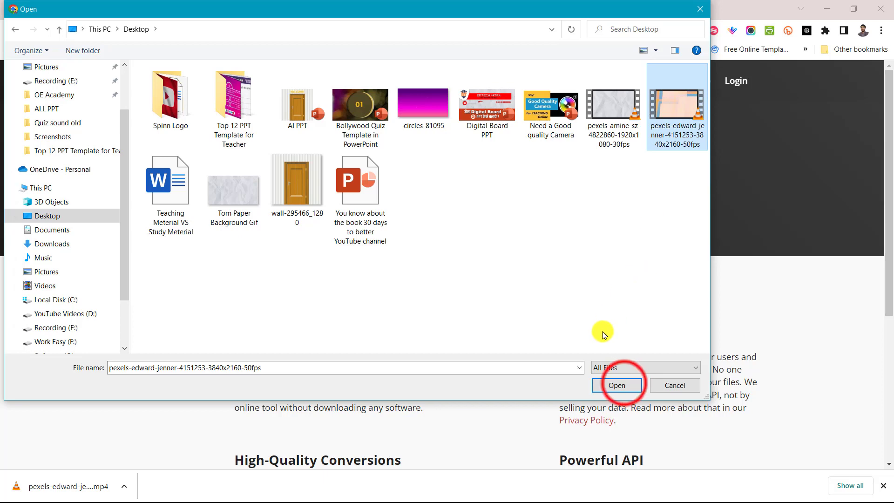
left_click(619, 384)
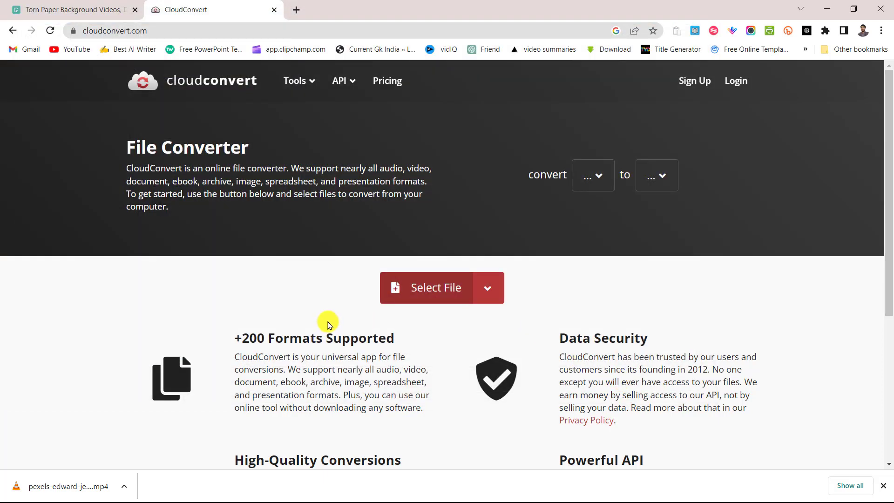
left_click(46, 9)
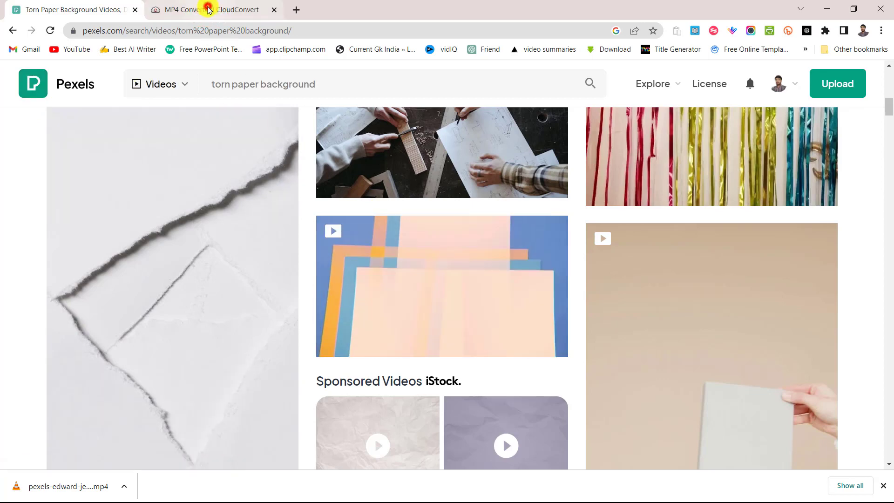
Set CloudConvert's output format to Image > GIF and convert the Pexels MP4 clip
left_click(208, 9)
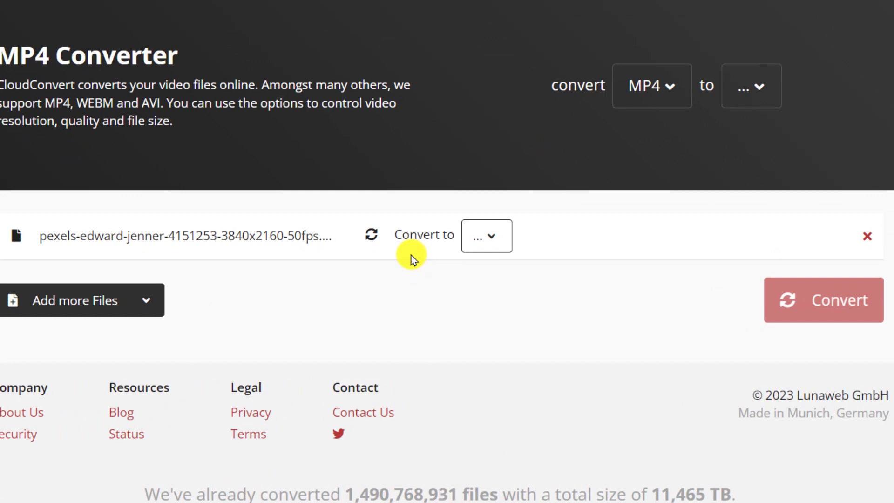
left_click(485, 238)
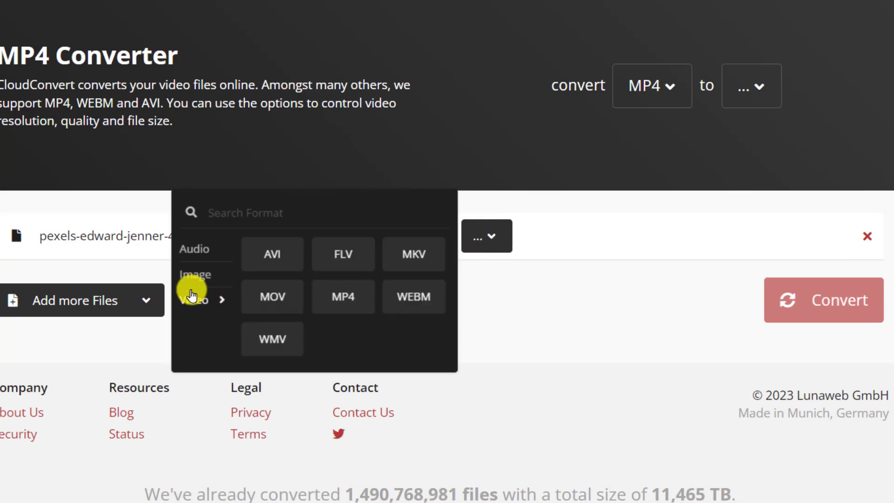
left_click(182, 277)
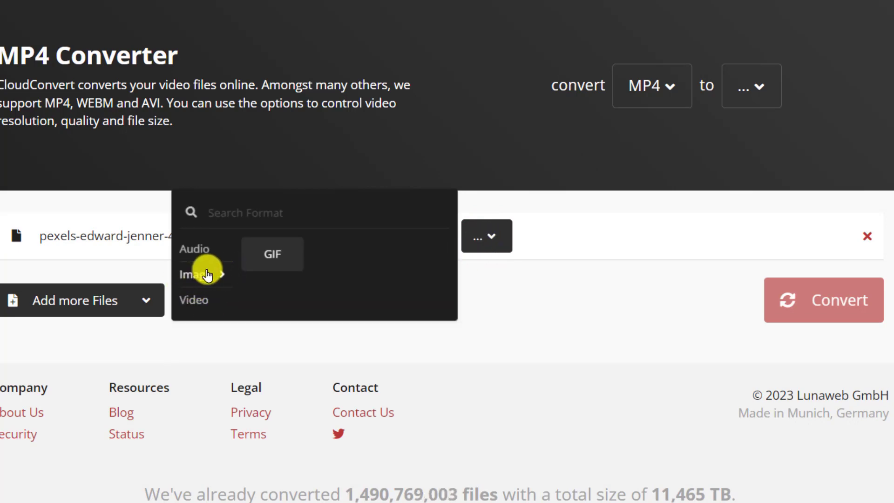
left_click(270, 253)
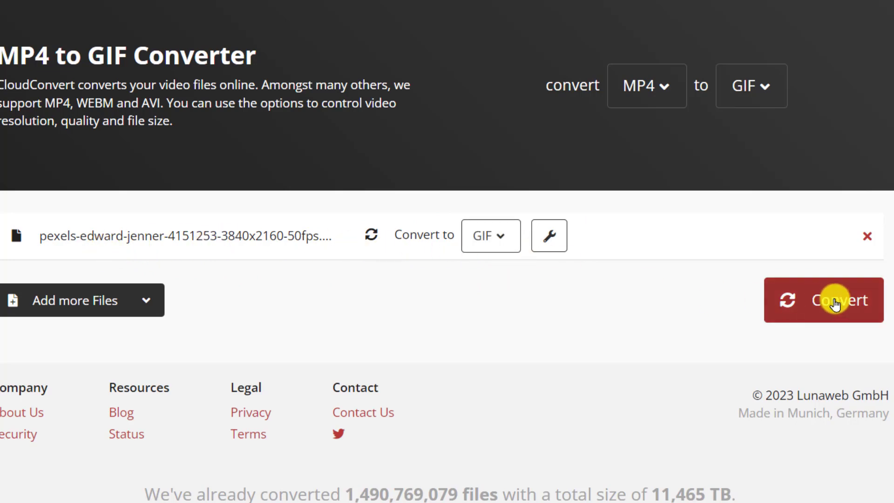
left_click(809, 304)
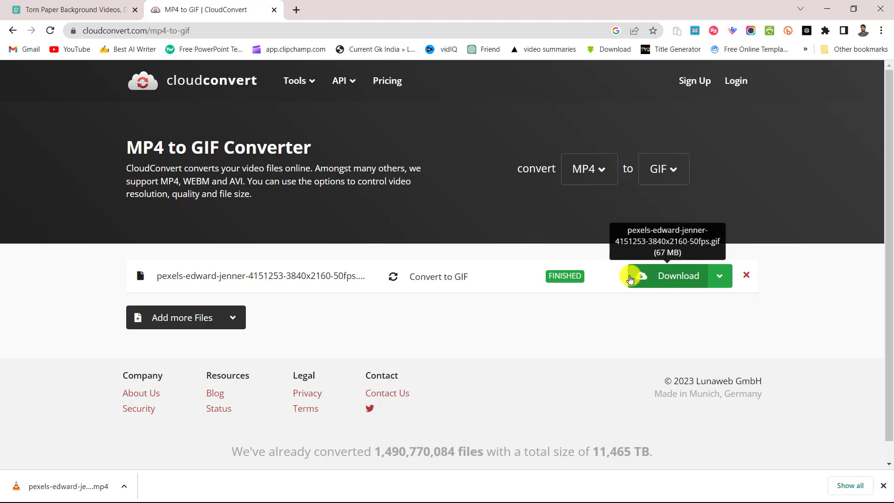
Download the 67 MB converted GIF to the Desktop under the name 'Gif 2'
left_click(678, 280)
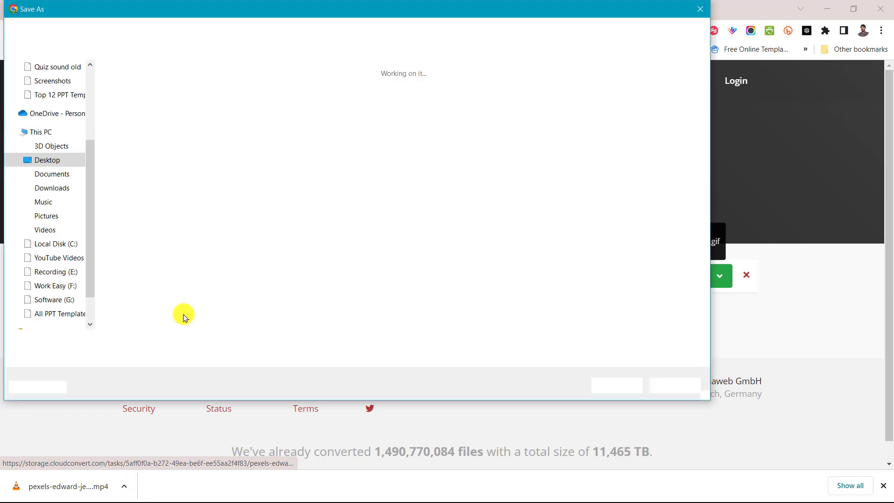
left_click(45, 176)
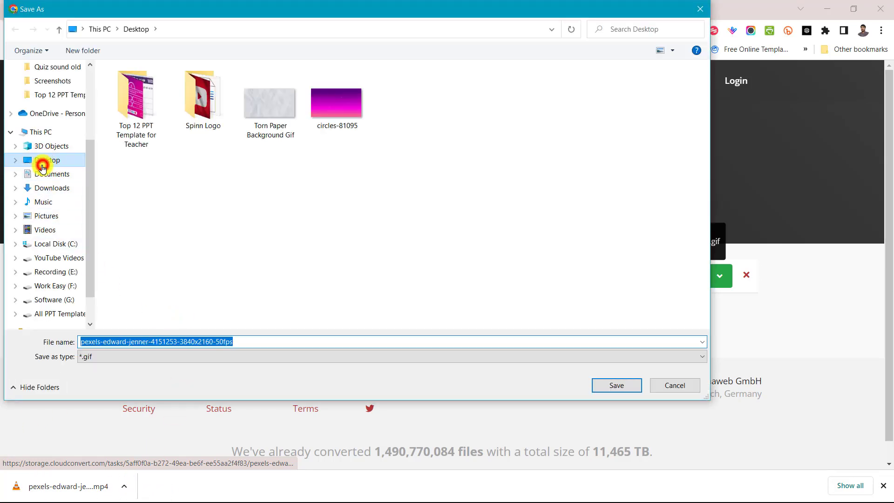
double_click(330, 342)
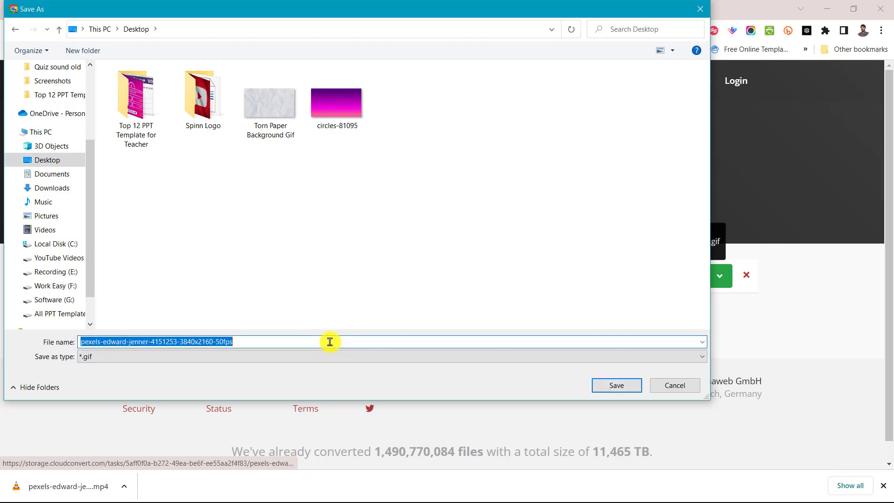
type("Gif 2")
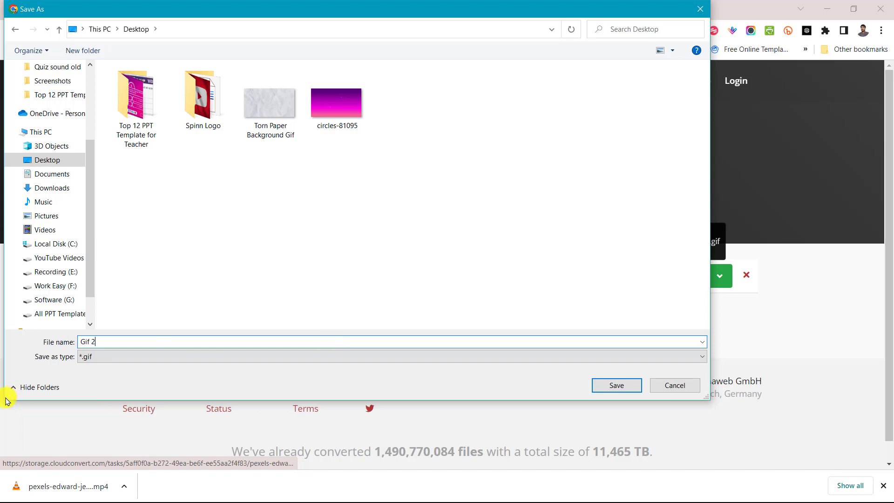
left_click(623, 385)
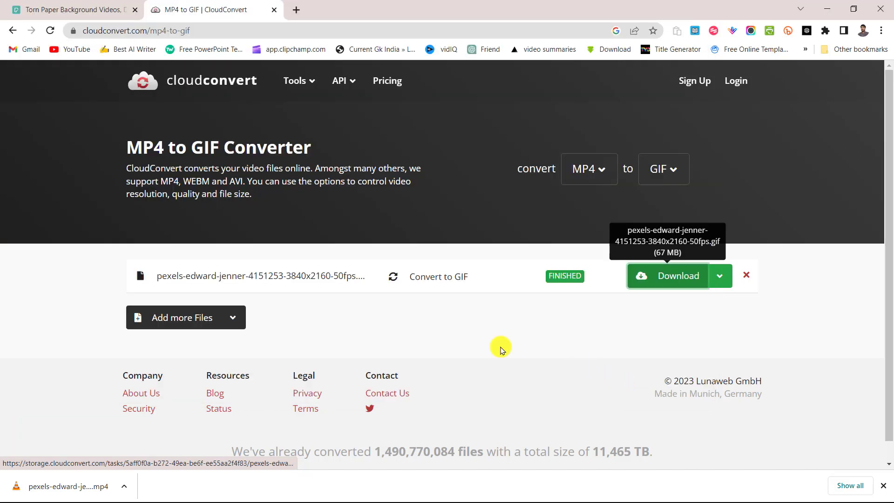